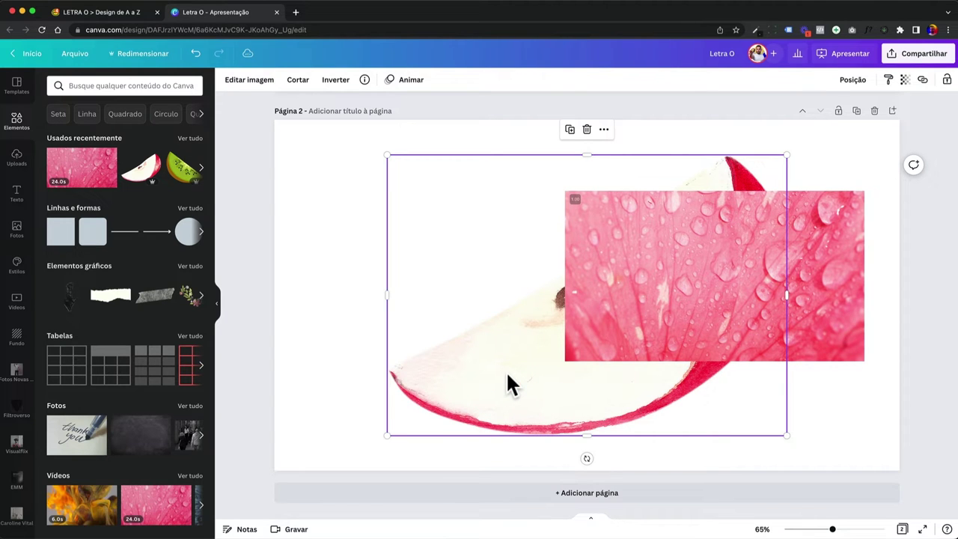
Bring the apple slice in front of the pink petal video and move it to overlap the video's left part
{"action": "key", "text": "super+bracketright"}
{"action": "left_click_drag", "start_coordinate": [568, 323], "coordinate": [466, 303]}
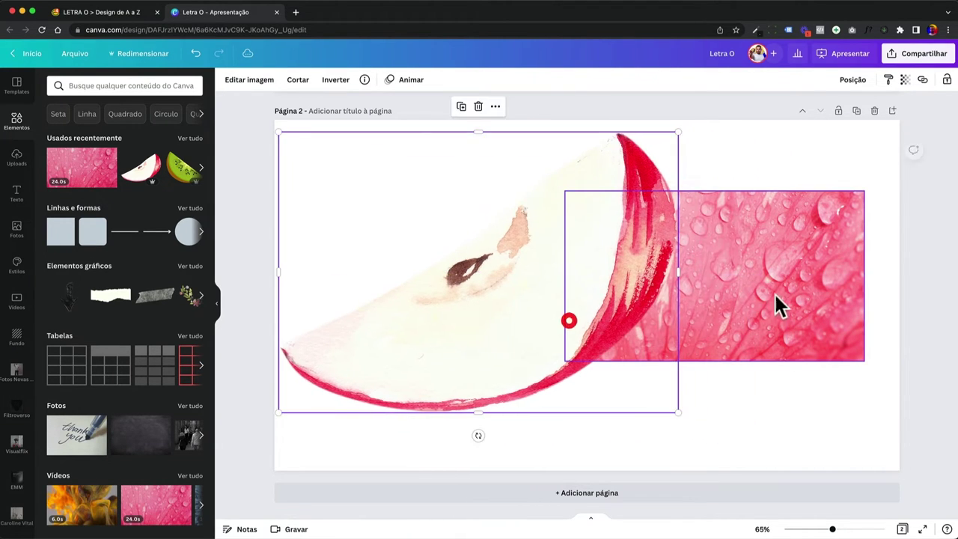
{"action": "left_click", "coordinate": [770, 294]}
{"action": "left_click", "coordinate": [663, 398]}
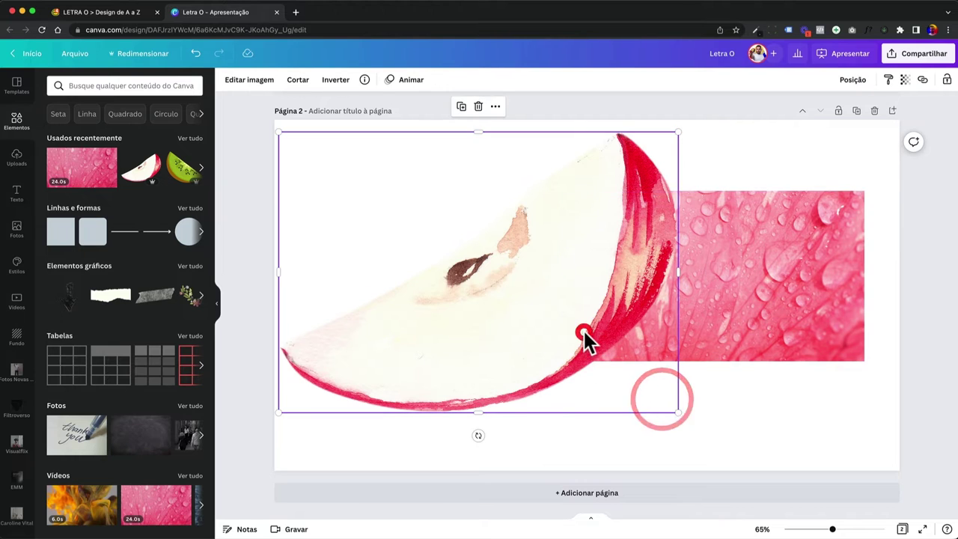
Try the apple slice fully transparent, then set its transparency value to 62
{"action": "left_click", "coordinate": [904, 80]}
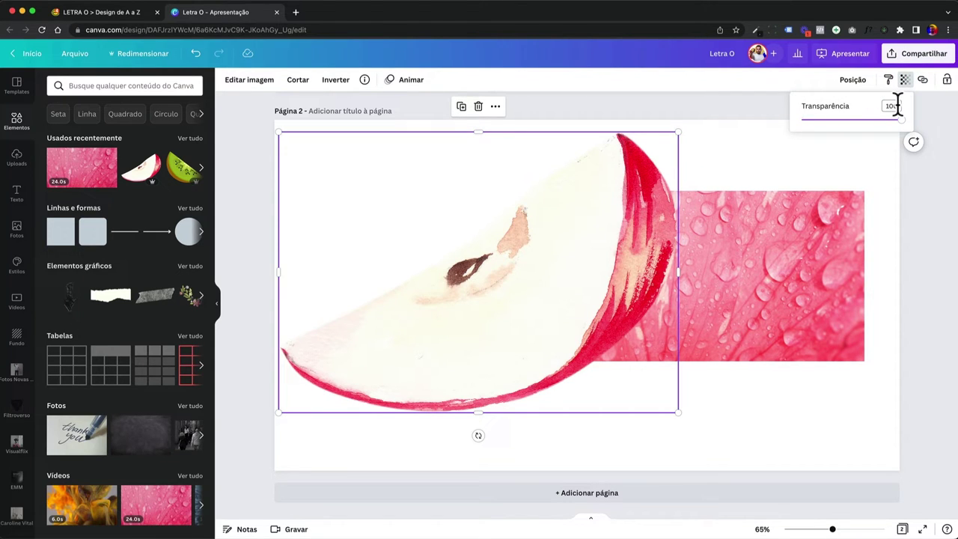
{"action": "left_click_drag", "start_coordinate": [898, 120], "coordinate": [778, 124]}
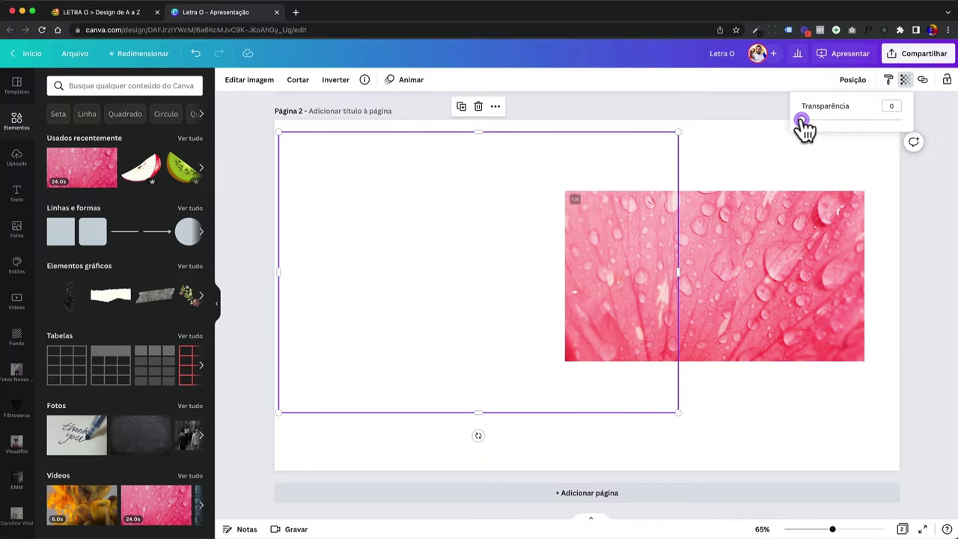
{"action": "left_click_drag", "start_coordinate": [802, 122], "coordinate": [862, 121]}
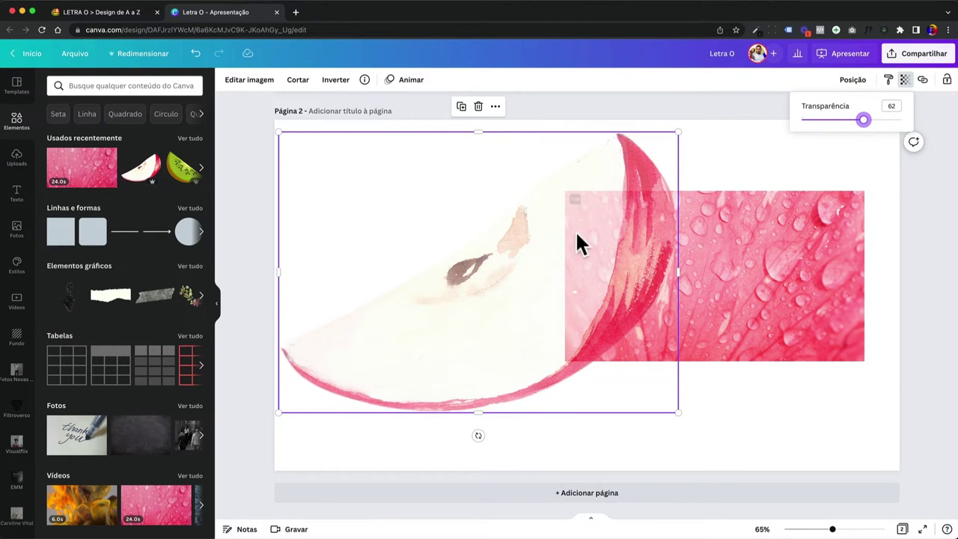
Change the background colour of page 2 to black
{"action": "left_click", "coordinate": [720, 163]}
{"action": "left_click", "coordinate": [226, 79]}
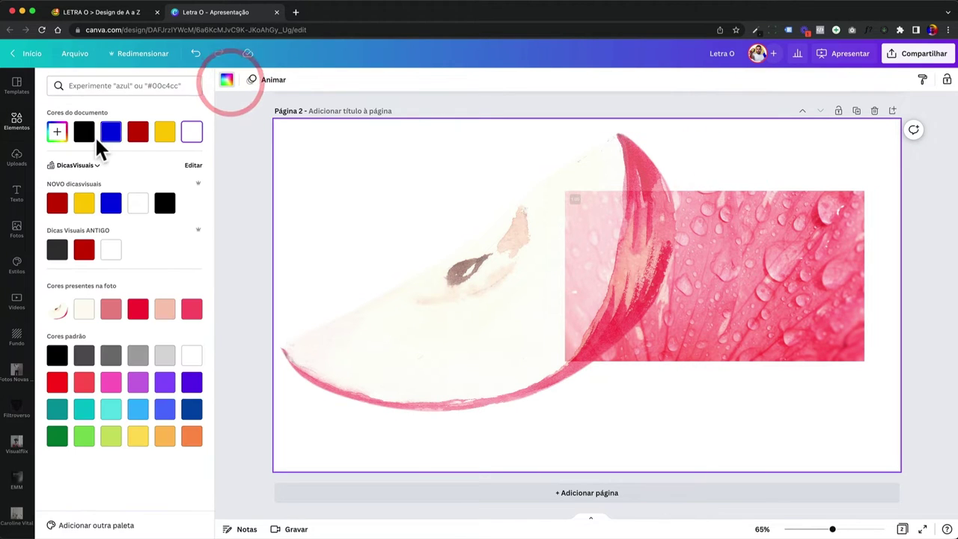
{"action": "left_click", "coordinate": [84, 134]}
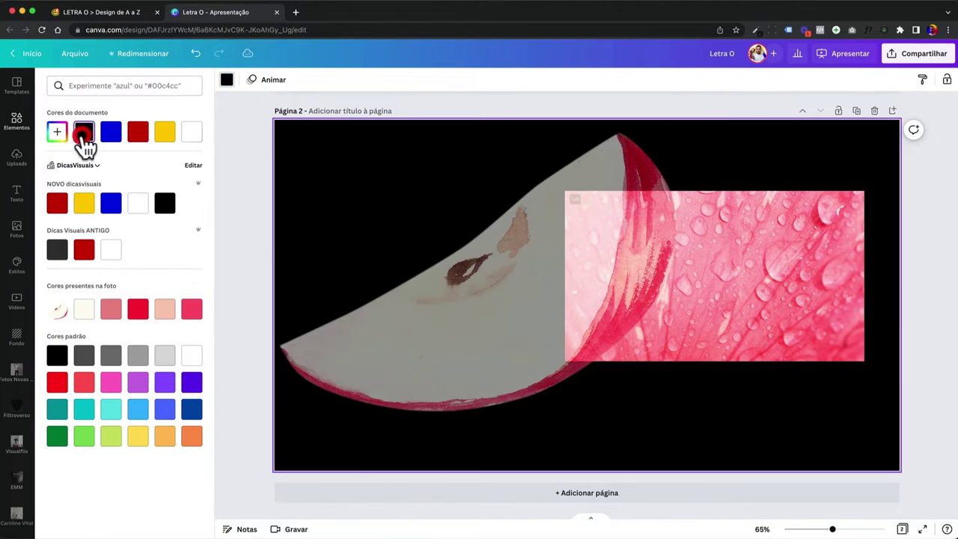
{"action": "left_click", "coordinate": [582, 216]}
{"action": "left_click", "coordinate": [737, 156]}
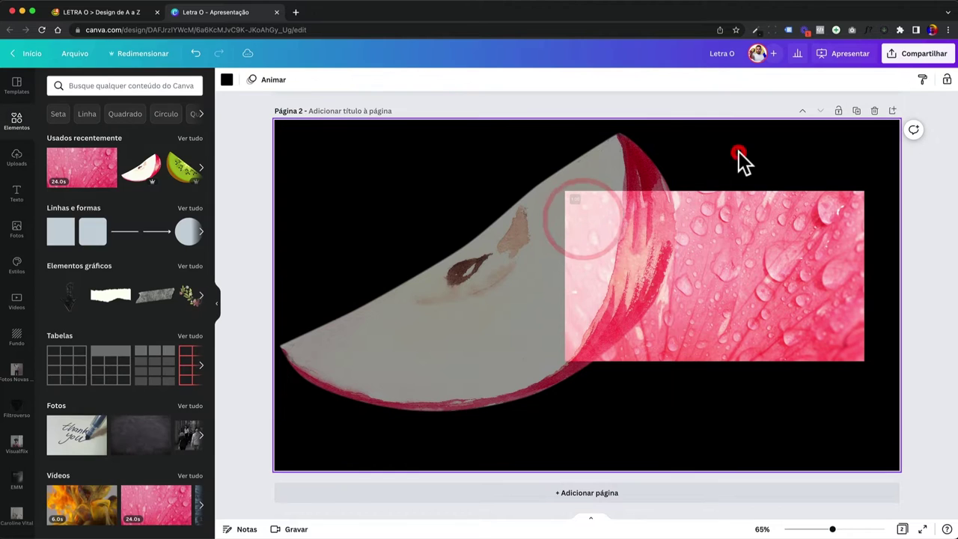
{"action": "left_click", "coordinate": [725, 221]}
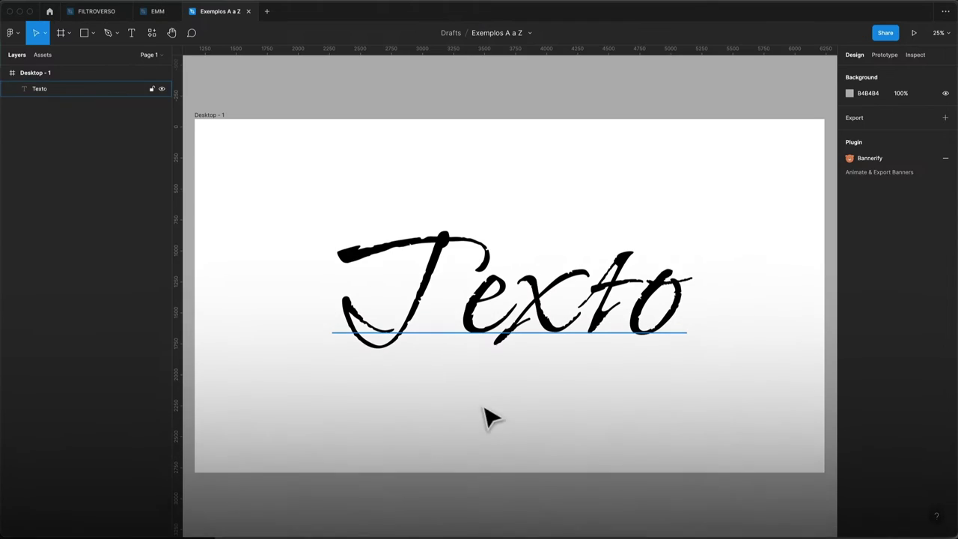
Hide the Texto layer in the Desktop - 1 frame
{"action": "left_click", "coordinate": [481, 401]}
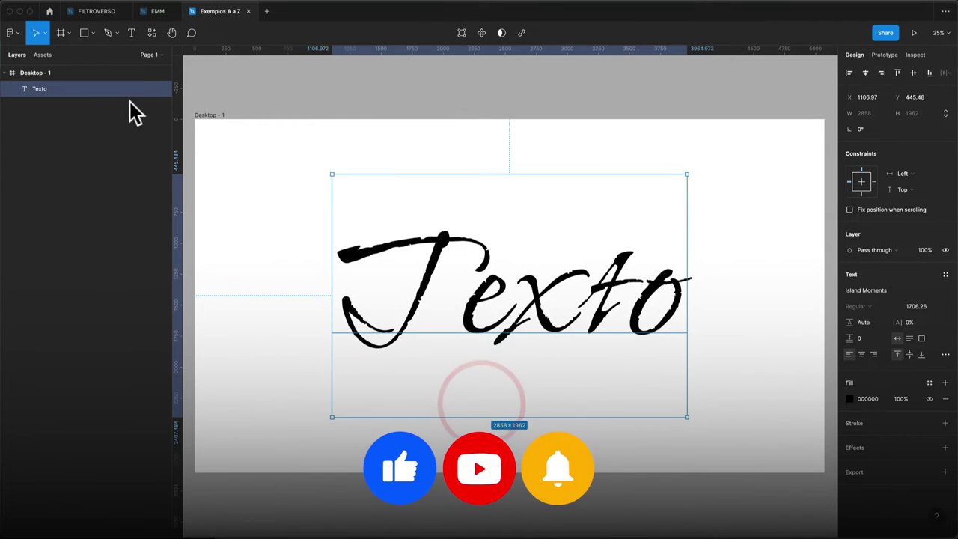
{"action": "left_click", "coordinate": [164, 88]}
{"action": "left_click", "coordinate": [326, 220]}
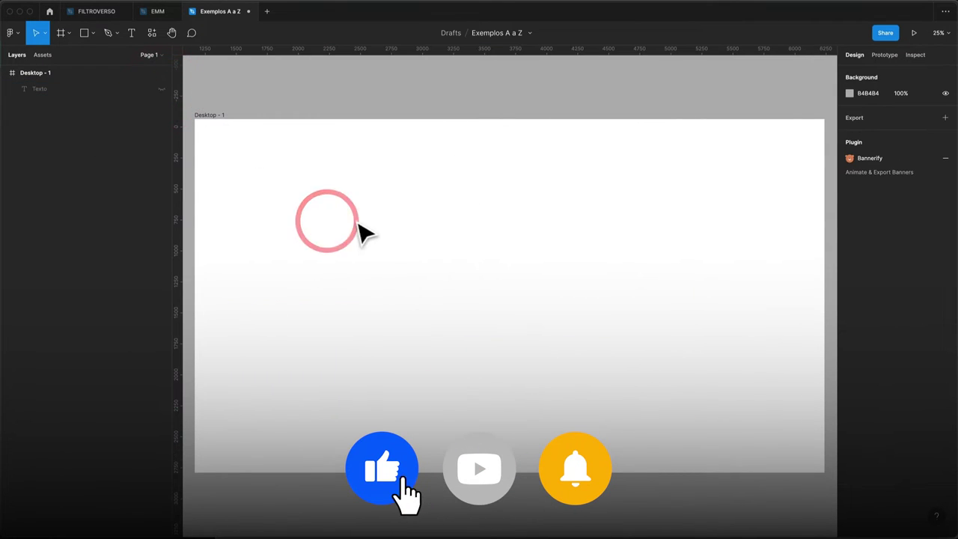
Draw a rectangle about 1998 × 2002 in the middle of the frame and fill it with red FC1212
{"action": "key", "text": "r"}
{"action": "left_click_drag", "start_coordinate": [351, 169], "coordinate": [599, 416]}
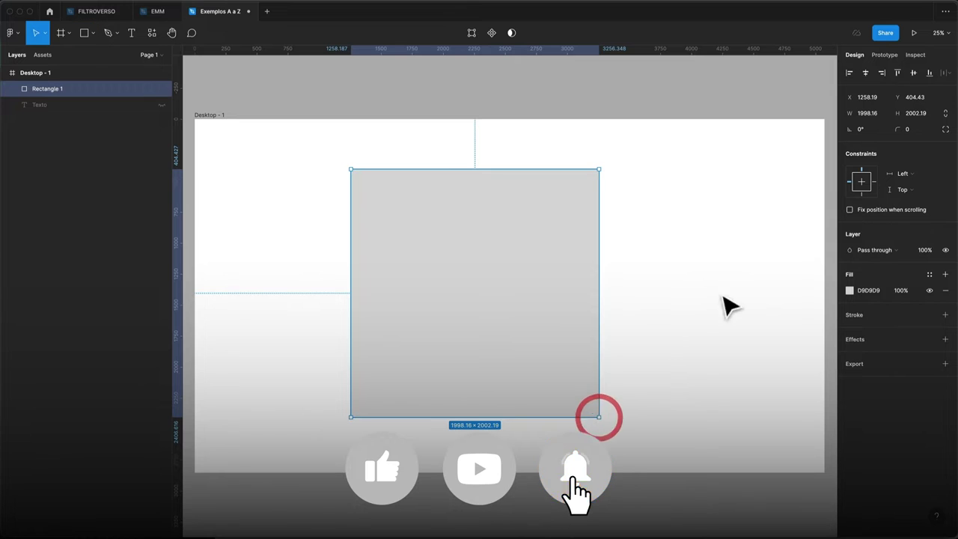
{"action": "left_click", "coordinate": [849, 289]}
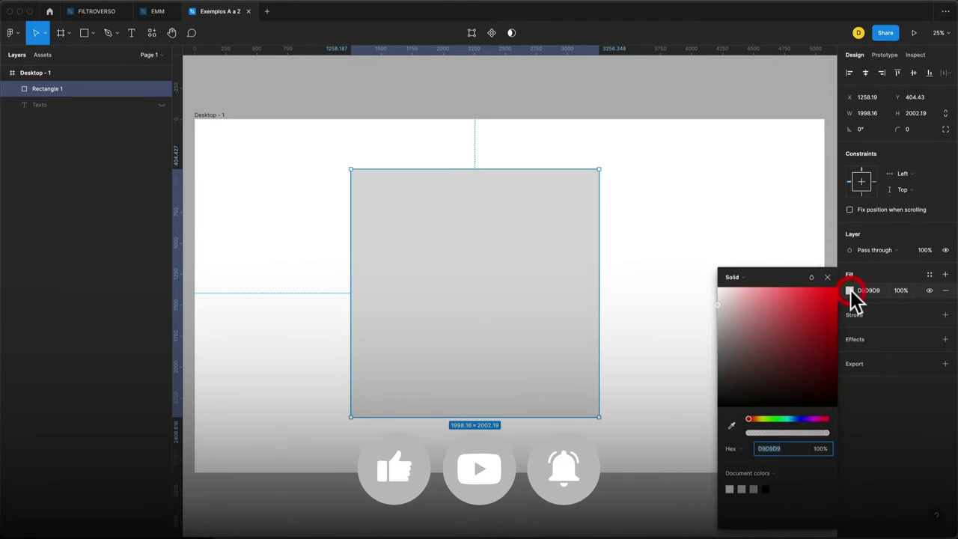
{"action": "left_click", "coordinate": [828, 290]}
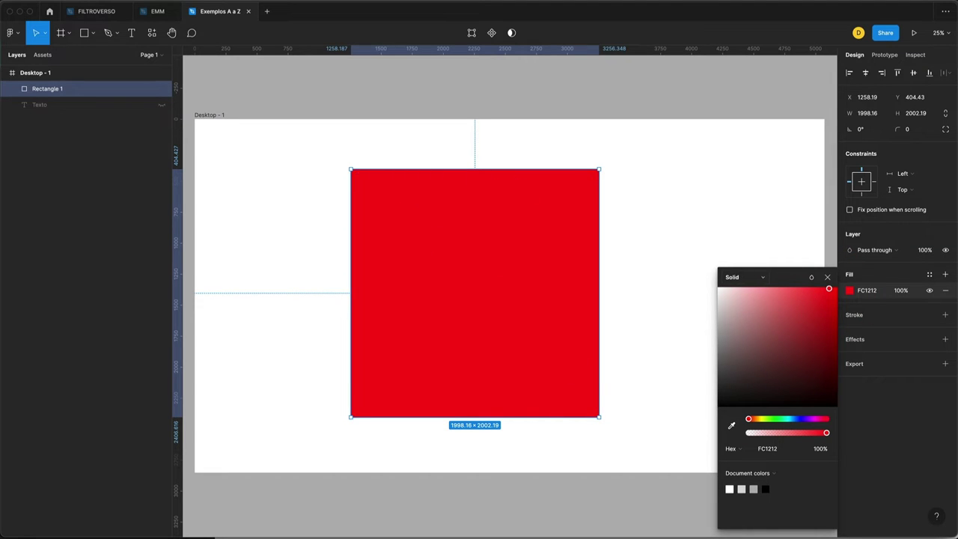
Turn the red rectangle's fill into a linear gradient and set its end stop's opacity to 16%
{"action": "left_click", "coordinate": [743, 277]}
{"action": "left_click", "coordinate": [746, 287]}
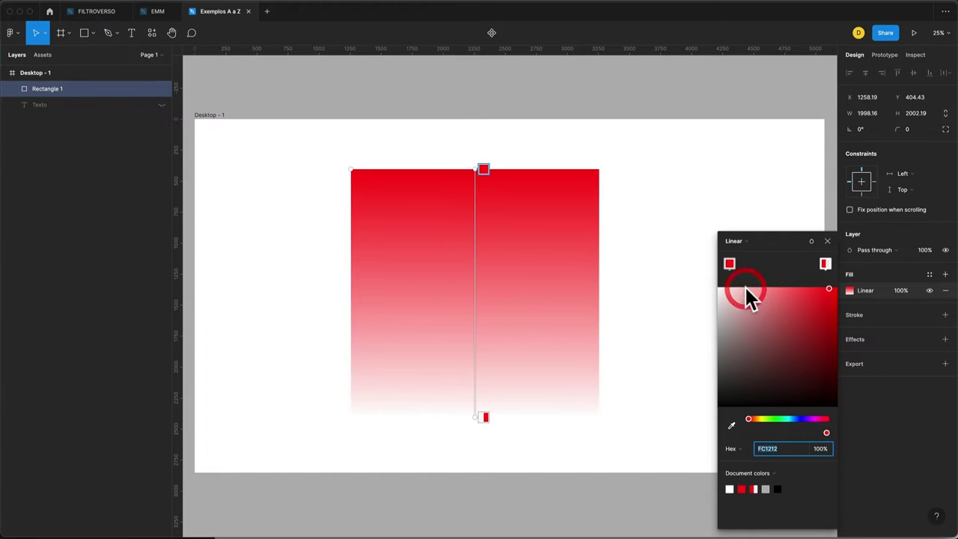
{"action": "left_click", "coordinate": [731, 266]}
{"action": "mouse_move", "coordinate": [730, 265]}
{"action": "left_mouse_down"}
{"action": "mouse_move", "coordinate": [761, 274]}
{"action": "mouse_move", "coordinate": [727, 265]}
{"action": "left_mouse_up"}
{"action": "left_click", "coordinate": [823, 264]}
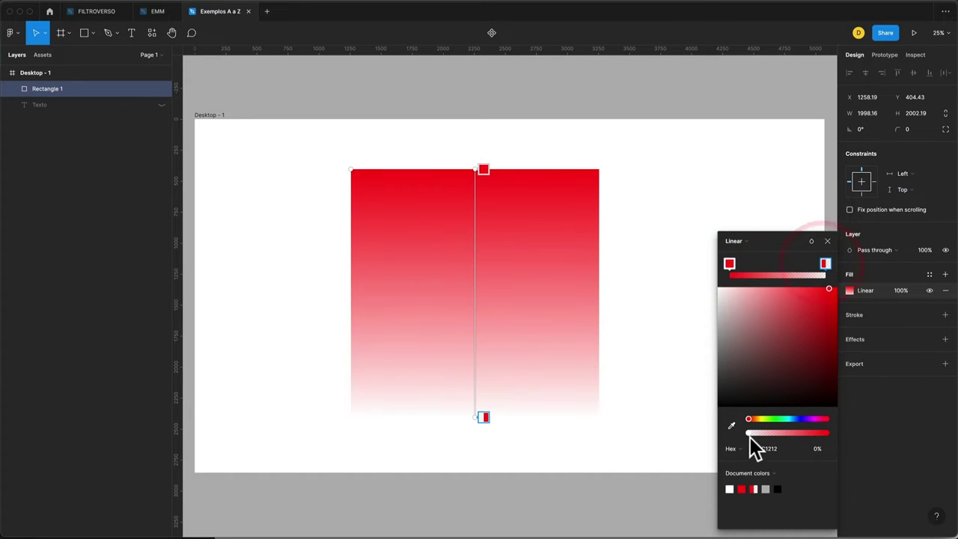
{"action": "mouse_move", "coordinate": [750, 434]}
{"action": "left_mouse_down"}
{"action": "mouse_move", "coordinate": [802, 431]}
{"action": "mouse_move", "coordinate": [767, 434]}
{"action": "mouse_move", "coordinate": [766, 444]}
{"action": "left_mouse_up"}
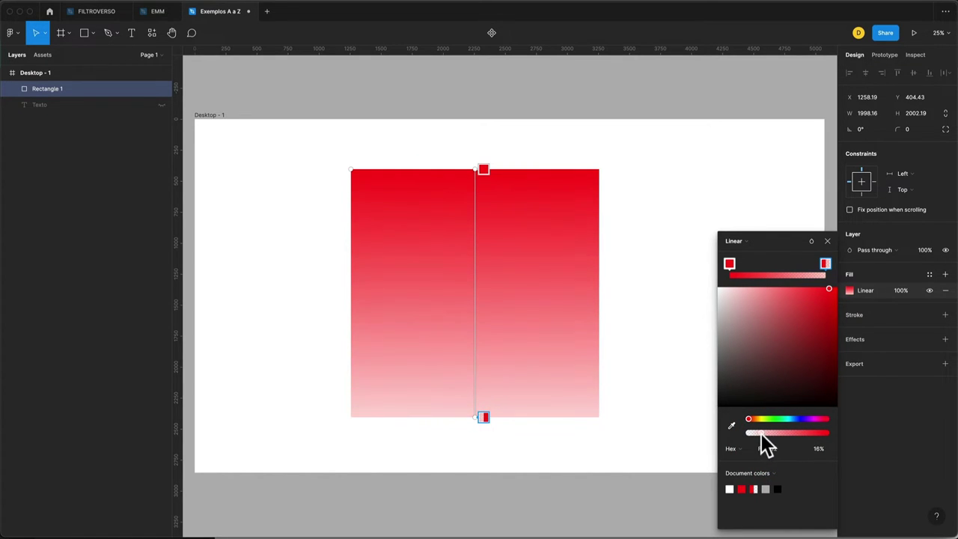
Draw a second rectangle about 1841 × 798 over the red rectangle's lower right corner and send it behind
{"action": "left_click", "coordinate": [621, 426]}
{"action": "left_click", "coordinate": [616, 431]}
{"action": "key", "text": "r"}
{"action": "left_click_drag", "start_coordinate": [435, 398], "coordinate": [518, 445]}
{"action": "left_click_drag", "start_coordinate": [593, 369], "coordinate": [663, 346]}
{"action": "key", "text": "super+bracketleft"}
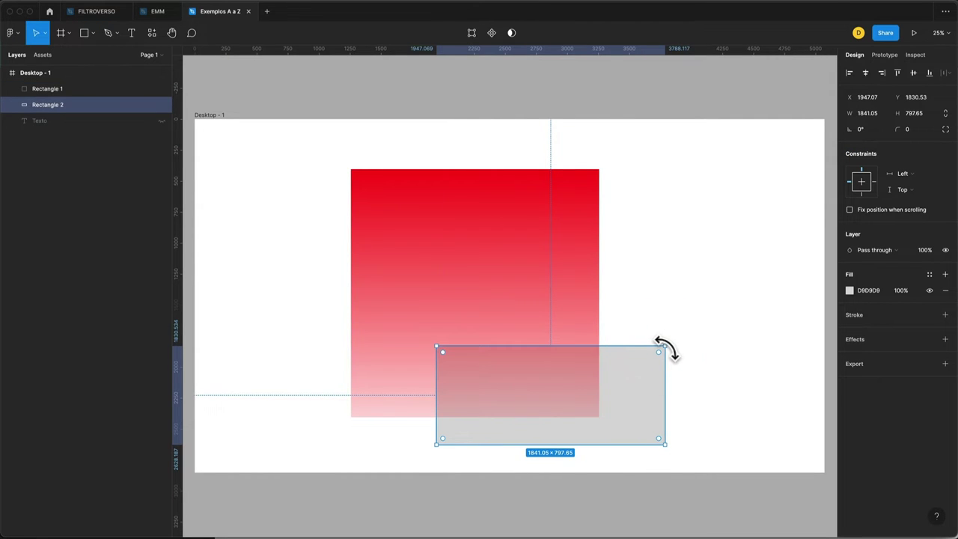
{"action": "left_click", "coordinate": [720, 327]}
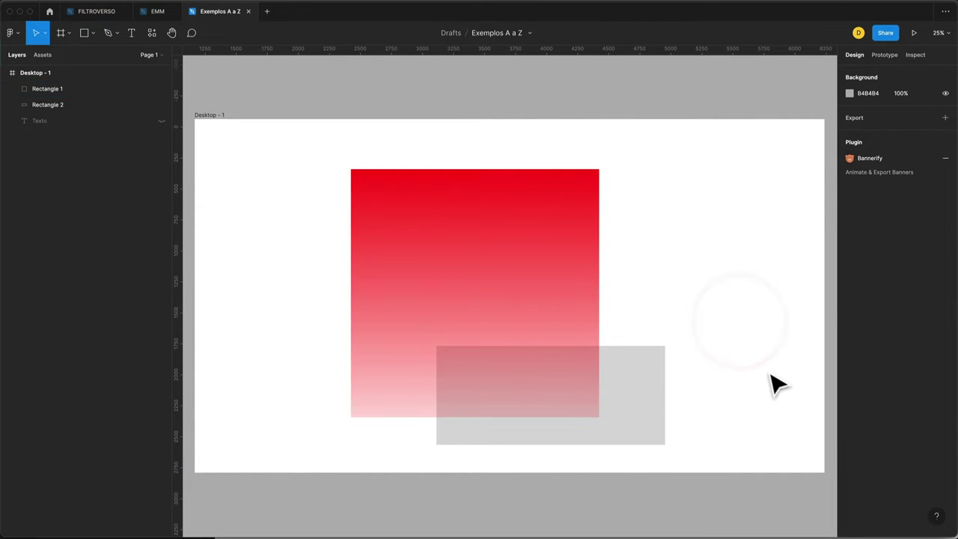
Align the grey rectangle with the red rectangle's top edge and fill it with black 000000
{"action": "left_click_drag", "start_coordinate": [626, 384], "coordinate": [620, 219]}
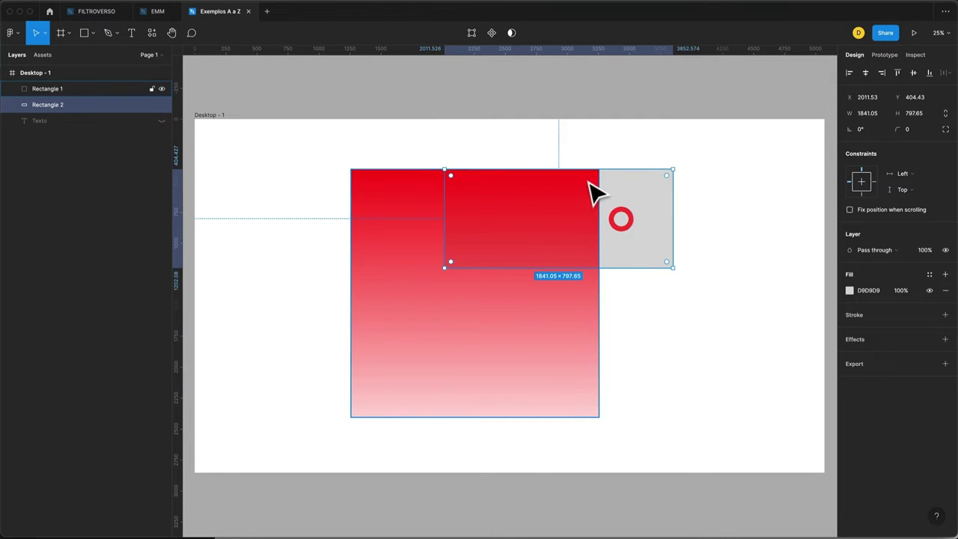
{"action": "left_click", "coordinate": [849, 289]}
{"action": "left_click_drag", "start_coordinate": [775, 329], "coordinate": [704, 445]}
{"action": "left_click", "coordinate": [831, 275]}
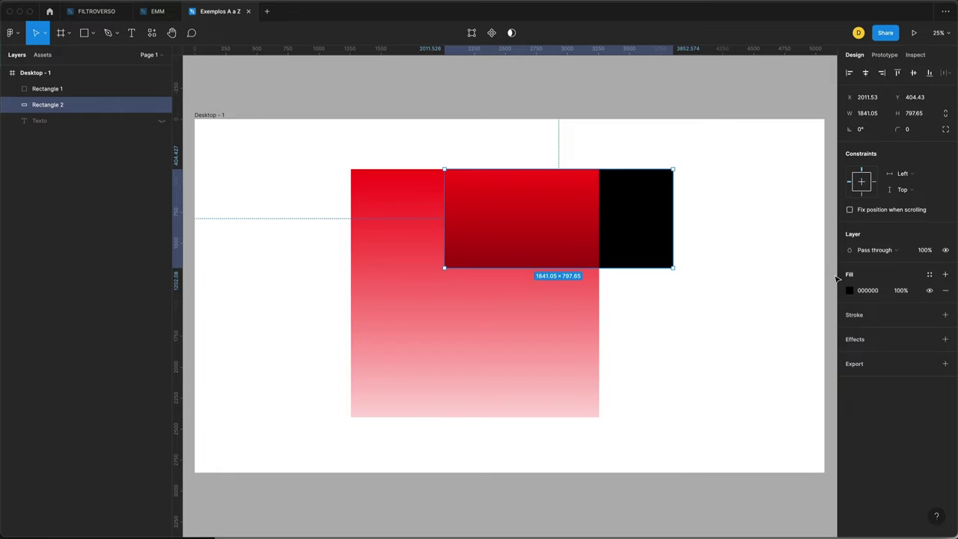
Move the red gradient's start point down to about one third of the rectangle's height
{"action": "left_click", "coordinate": [513, 285]}
{"action": "left_click", "coordinate": [849, 289]}
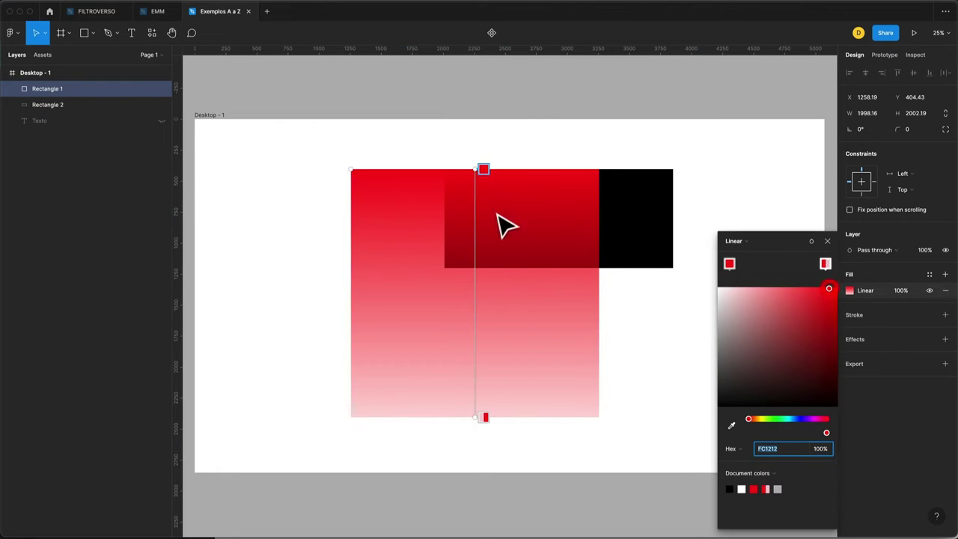
{"action": "left_click_drag", "start_coordinate": [475, 172], "coordinate": [475, 250]}
{"action": "left_click", "coordinate": [318, 274]}
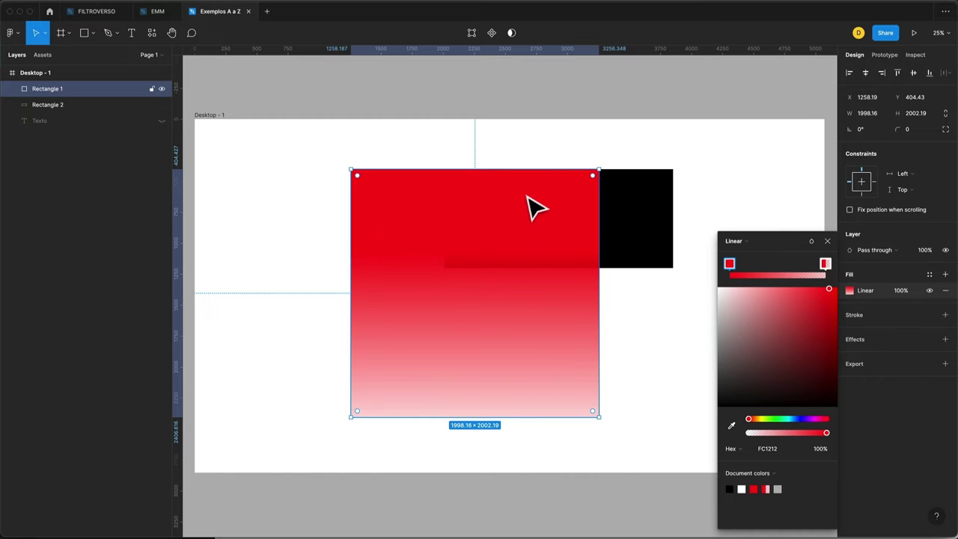
Move the black rectangle down to line up with the red rectangle's bottom edge
{"action": "left_click", "coordinate": [633, 230]}
{"action": "left_click_drag", "start_coordinate": [625, 219], "coordinate": [620, 356]}
{"action": "left_click", "coordinate": [620, 385]}
Switch to the Canva presentation in Google Chrome, collapse the side panel and highlight the word "Ótico" on page 1
{"action": "key", "text": "super+Tab"}
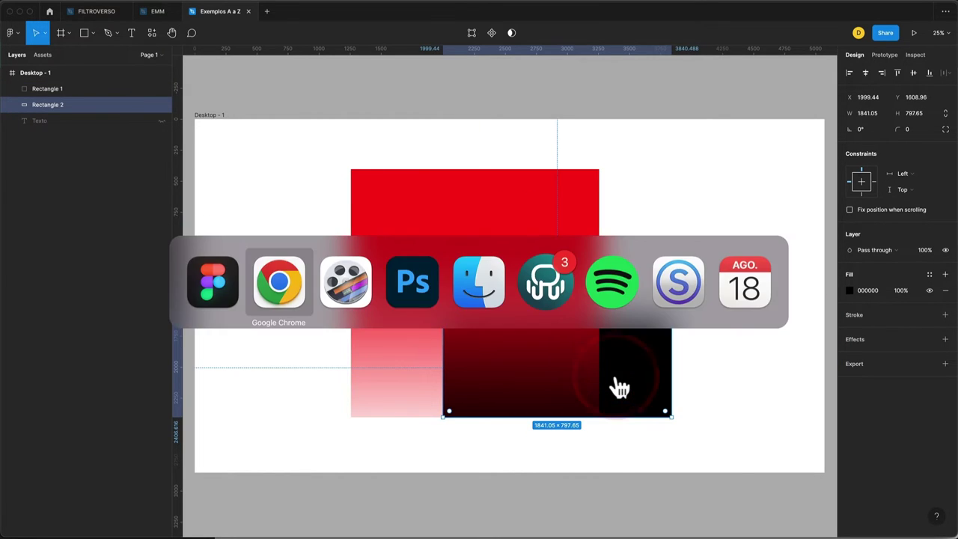
{"action": "left_click", "coordinate": [255, 356]}
{"action": "scroll", "coordinate": [255, 356], "scroll_direction": "up", "scroll_amount": 5}
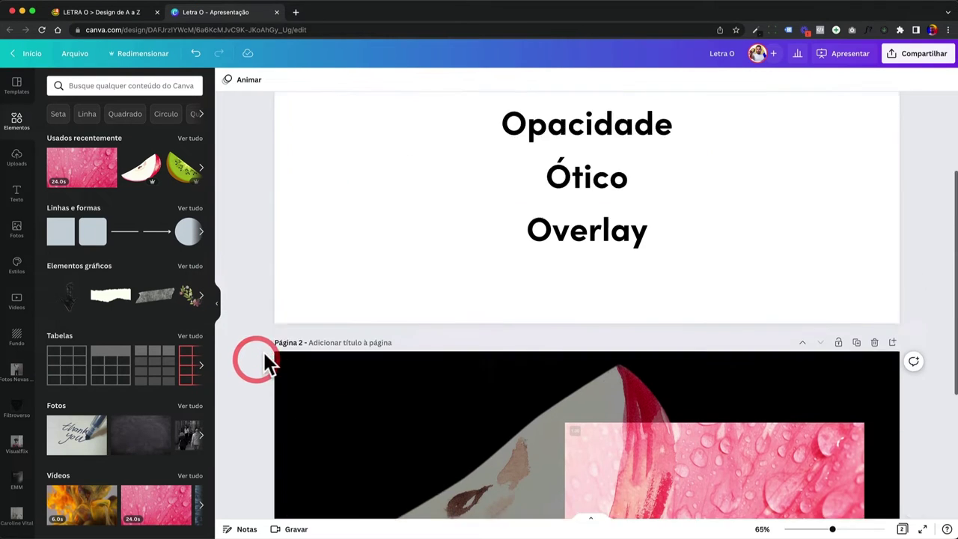
{"action": "left_click", "coordinate": [581, 277]}
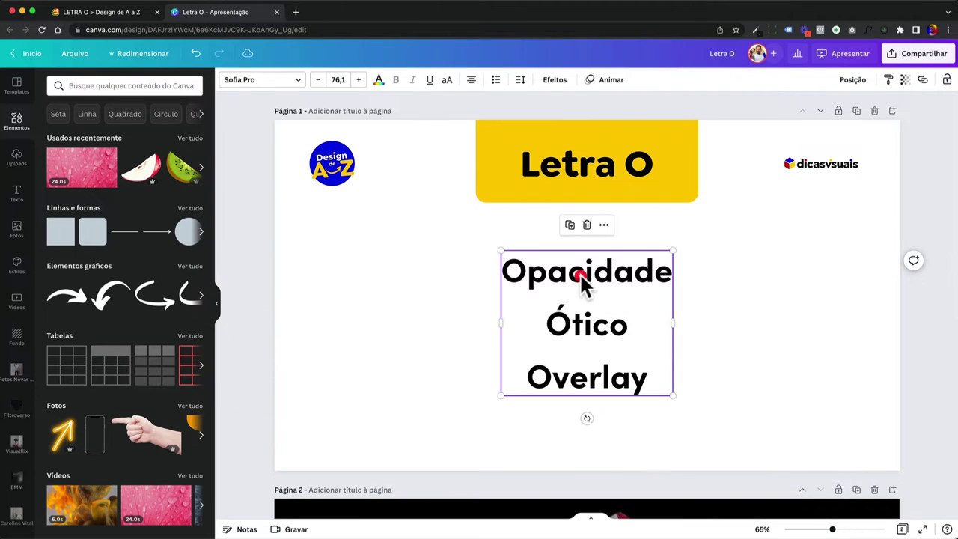
{"action": "left_click", "coordinate": [217, 304]}
{"action": "double_click", "coordinate": [482, 325]}
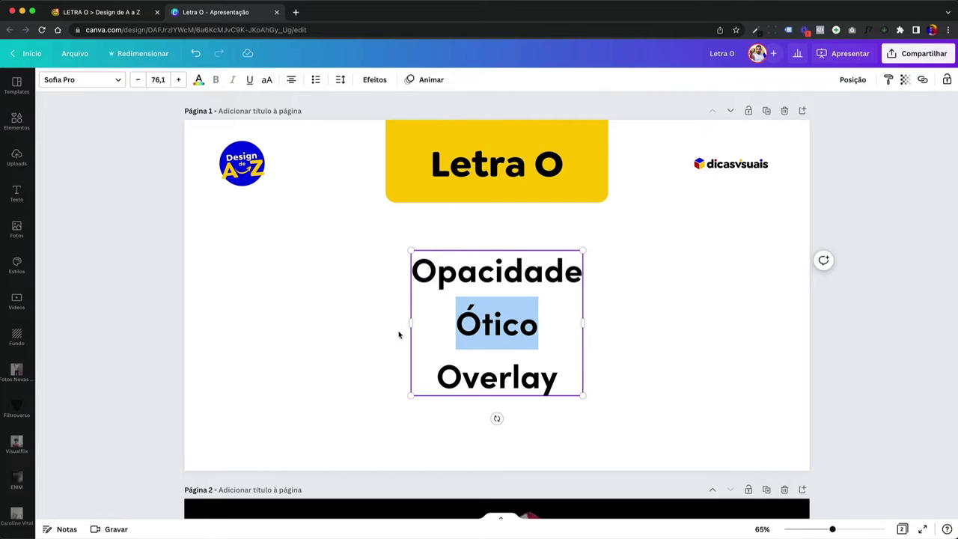
{"action": "left_click", "coordinate": [364, 327]}
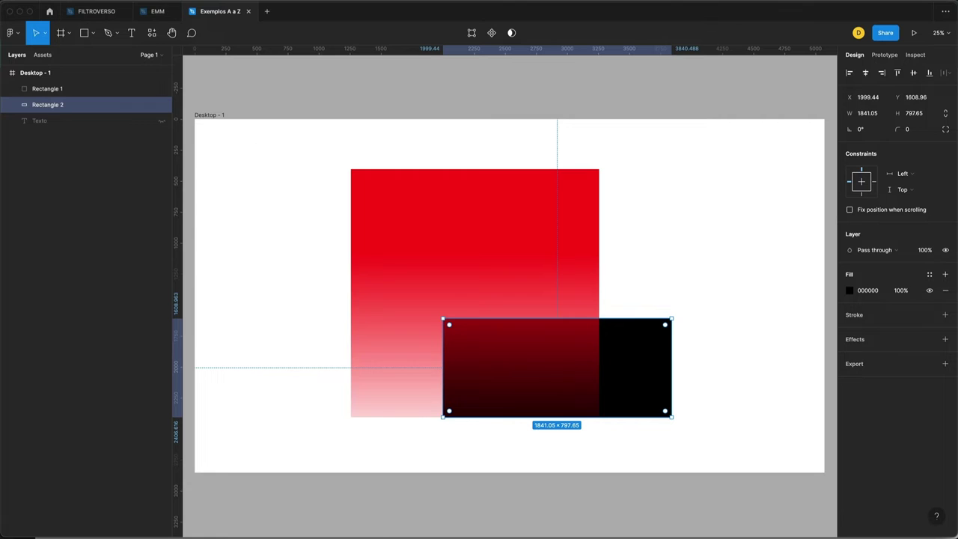
Open the FILTROVERSO file and align the pink 4 to the horizontal centre of the FALTAM 4 DIAS frame
{"action": "left_click", "coordinate": [93, 12]}
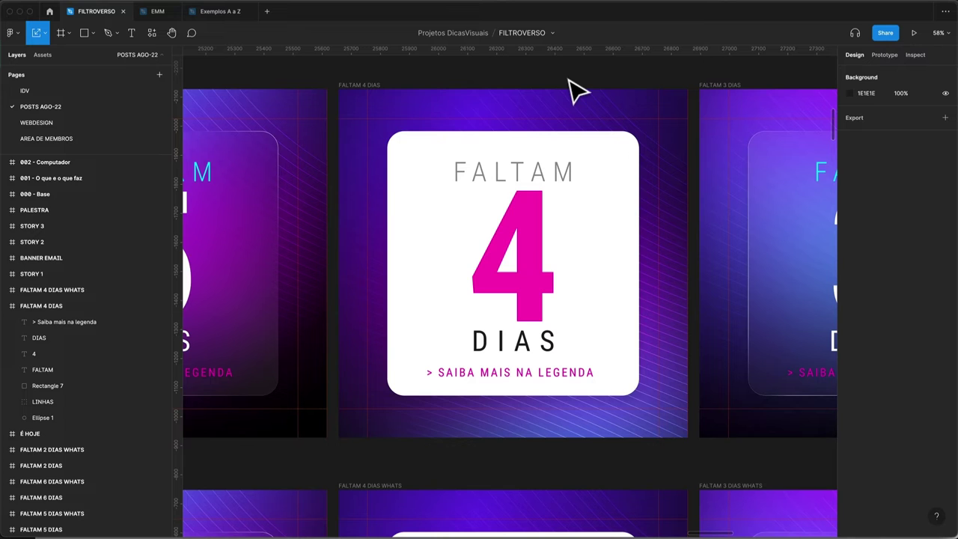
{"action": "left_click", "coordinate": [541, 224]}
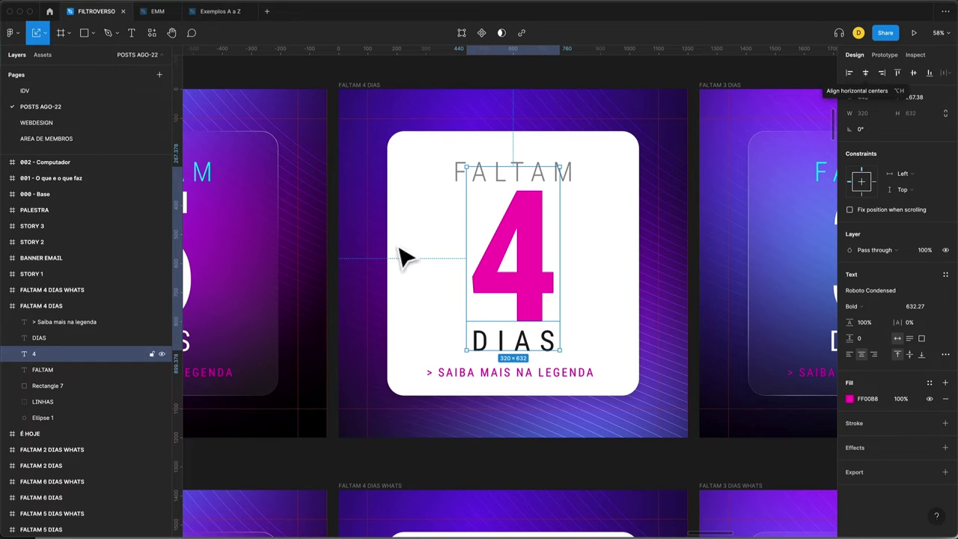
{"action": "left_click", "coordinate": [865, 72]}
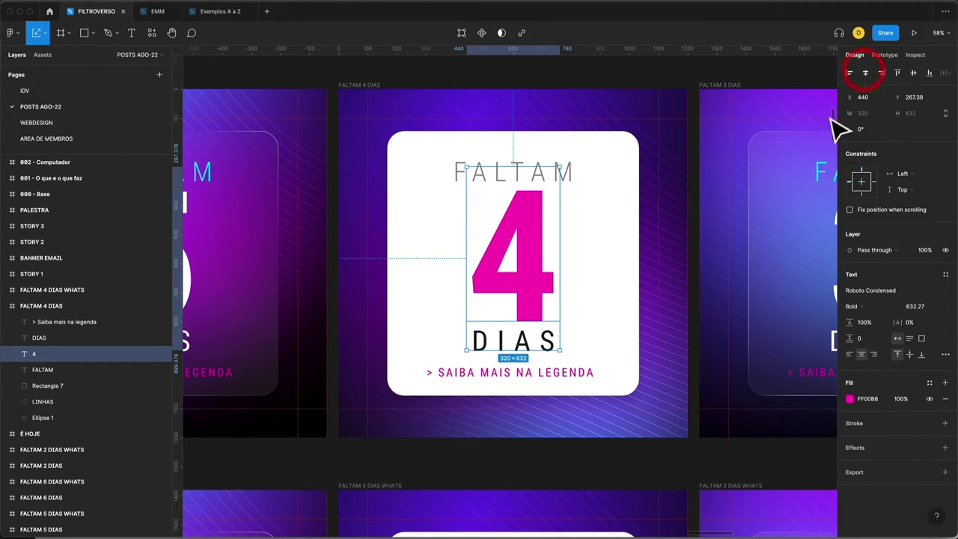
{"action": "left_click", "coordinate": [684, 83]}
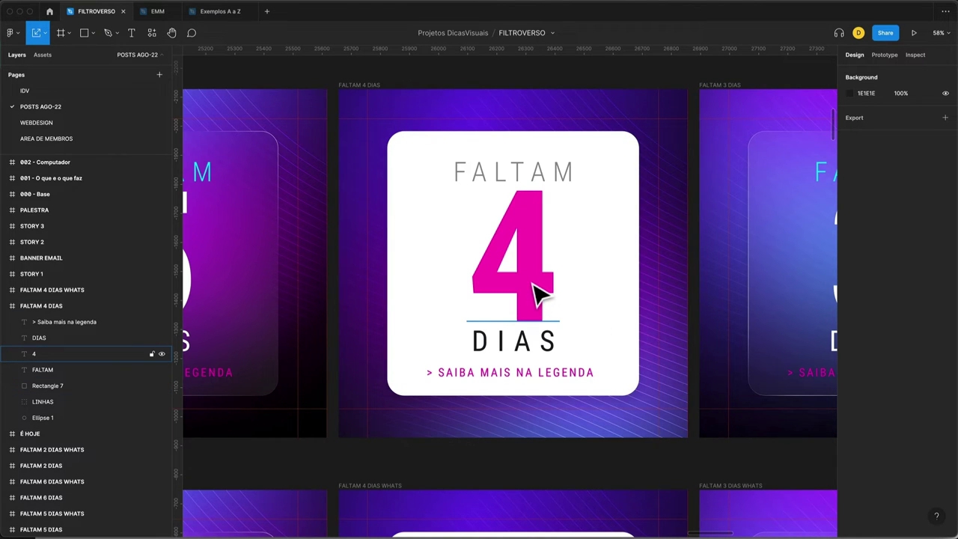
Shift the pink 4 slightly left to about X 403 for an optical alignment, and deselect it
{"action": "left_click_drag", "start_coordinate": [533, 285], "coordinate": [521, 284]}
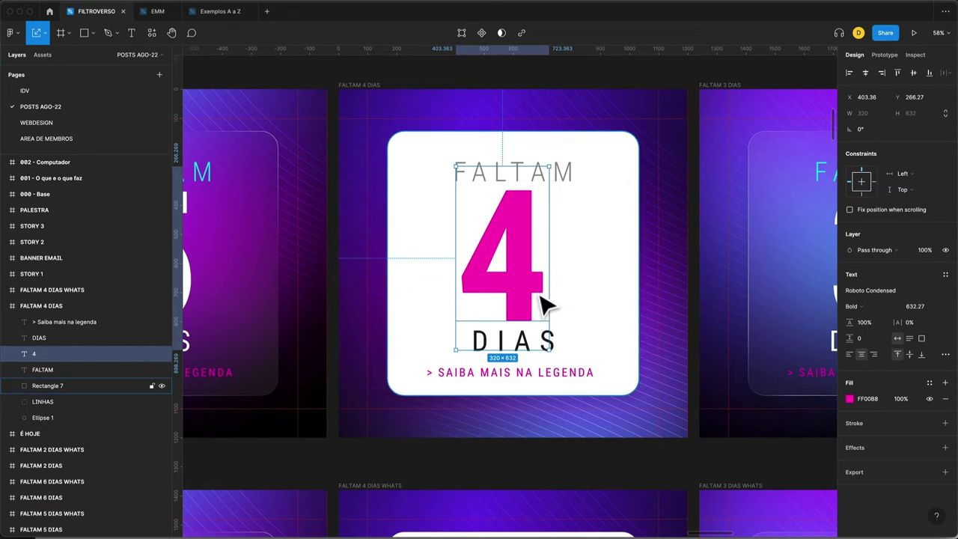
{"action": "left_click", "coordinate": [490, 84]}
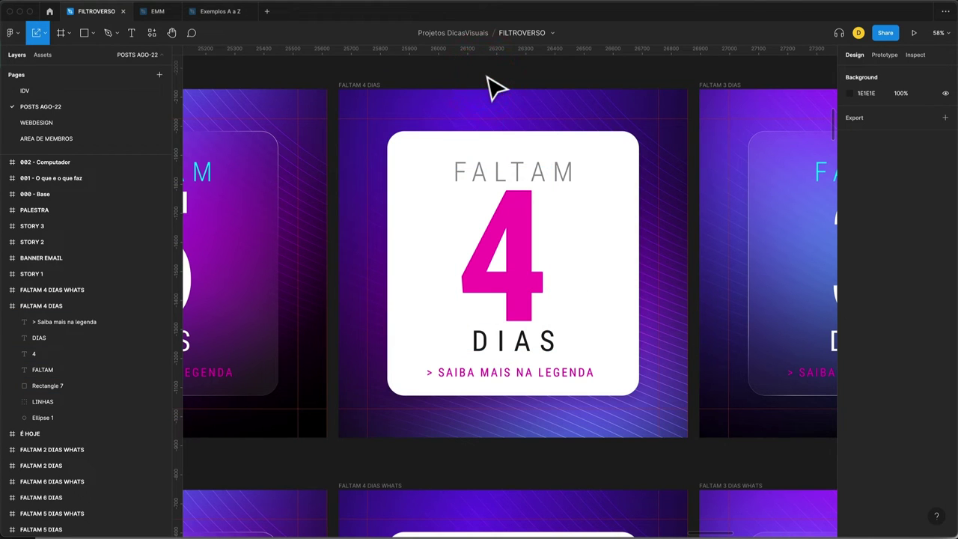
Open the Exemplos A a Z file, hide Rectangle 1 and Rectangle 2, and show the Texto layer
{"action": "left_click", "coordinate": [210, 16]}
{"action": "left_click", "coordinate": [285, 157]}
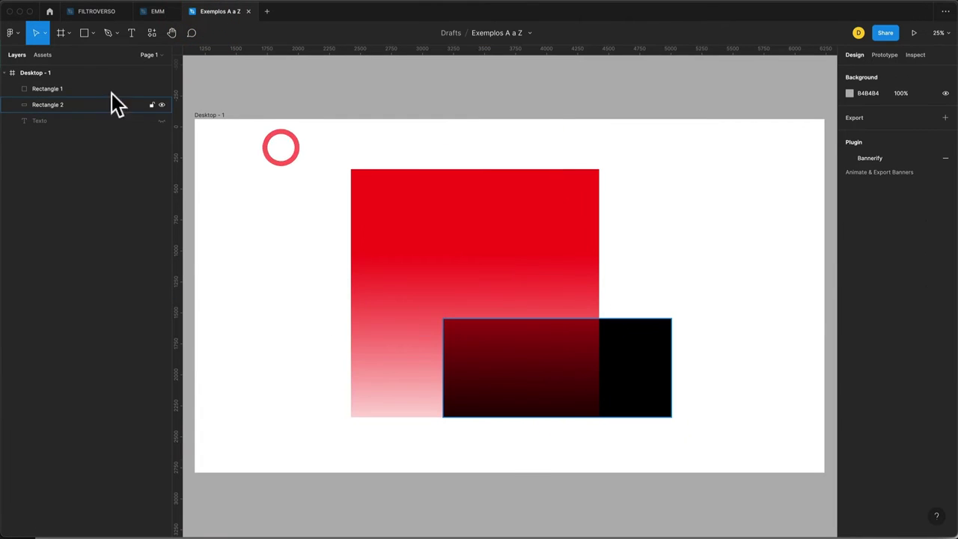
{"action": "left_click", "coordinate": [160, 104]}
{"action": "left_click", "coordinate": [162, 88]}
{"action": "left_click", "coordinate": [162, 120]}
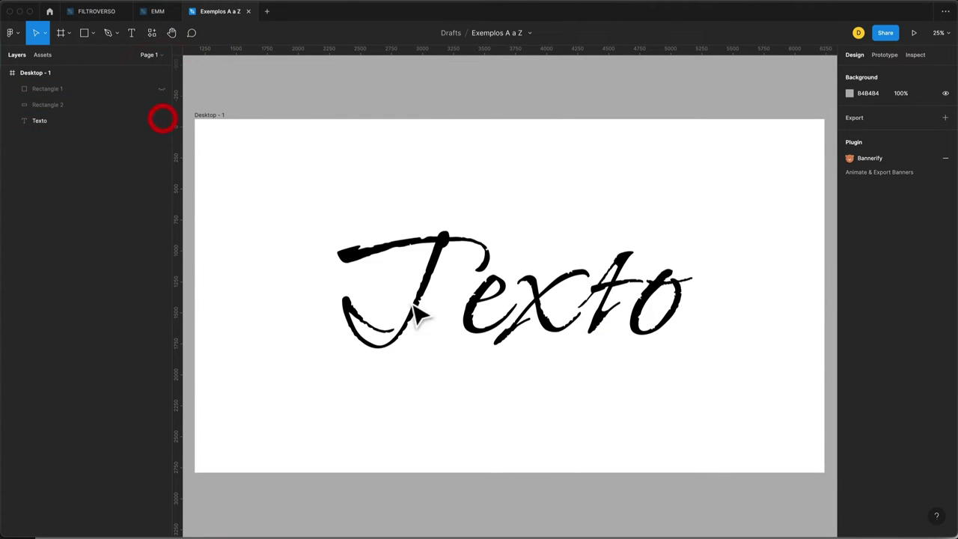
Set the letter spacing of only the initial T in "Texto" to -16% and deselect the text
{"action": "left_click", "coordinate": [423, 303]}
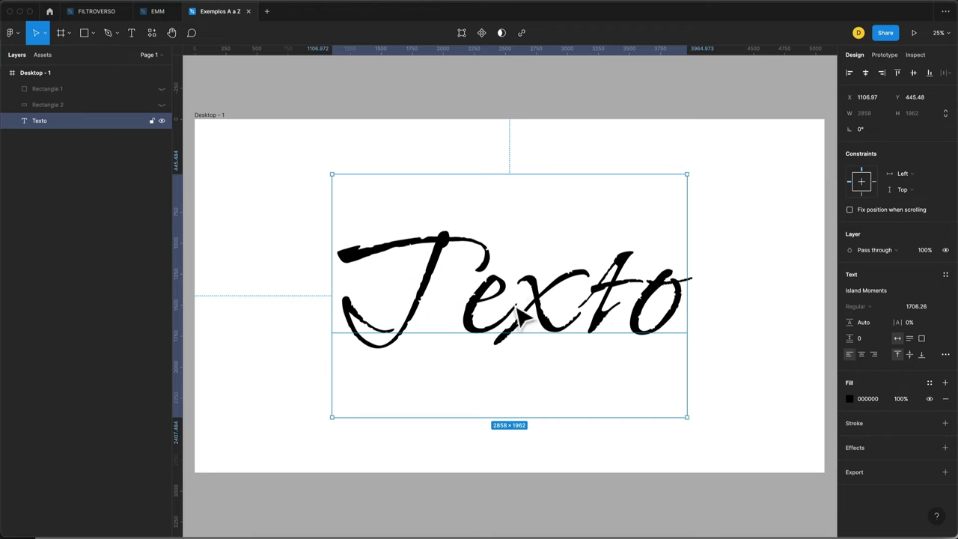
{"action": "double_click", "coordinate": [406, 310]}
{"action": "left_click_drag", "start_coordinate": [389, 292], "coordinate": [442, 282]}
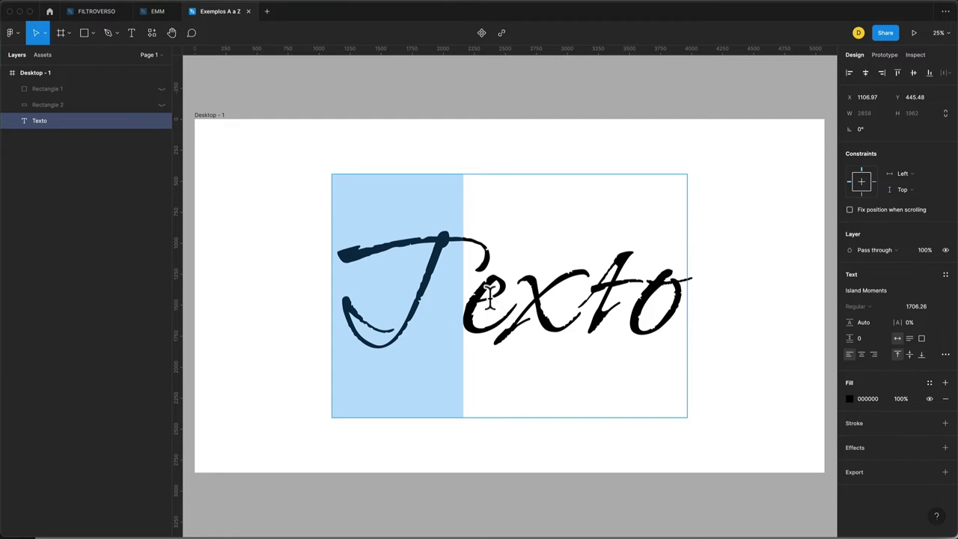
{"action": "left_click_drag", "start_coordinate": [897, 322], "coordinate": [883, 325]}
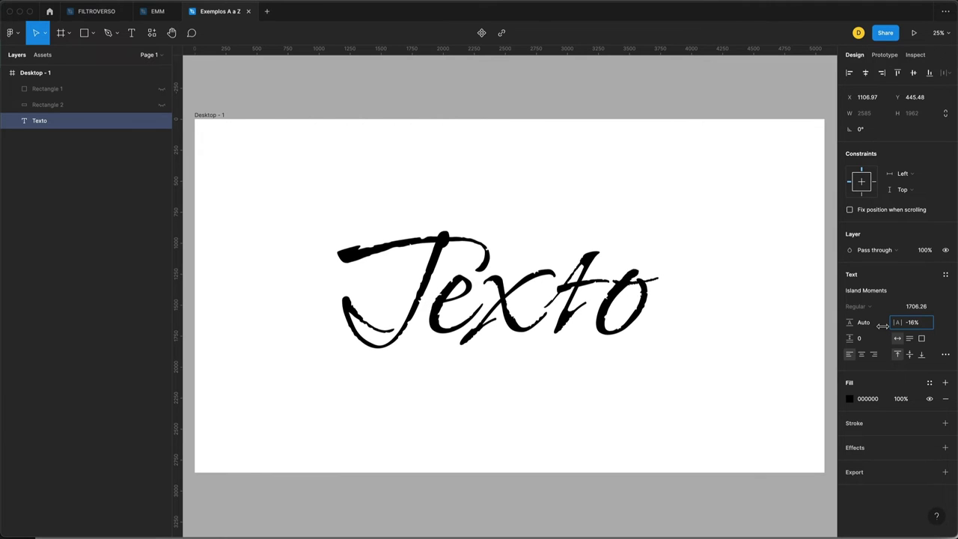
{"action": "left_click", "coordinate": [714, 343]}
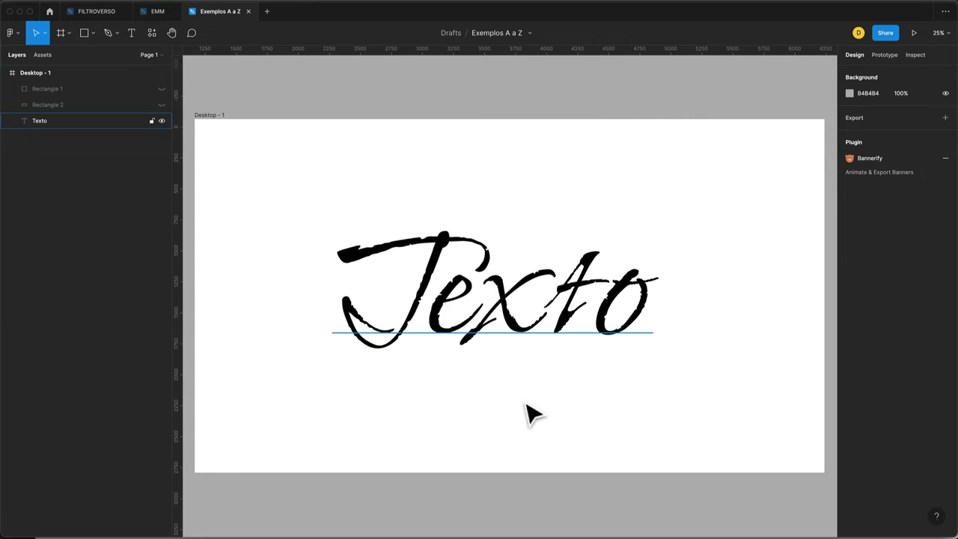
Reset the letter spacing of the whole word "Texto" to 0% for comparison, and undo that reset
{"action": "left_click", "coordinate": [477, 308]}
{"action": "left_click", "coordinate": [916, 320]}
{"action": "type", "text": "0"}
{"action": "key", "text": "Return"}
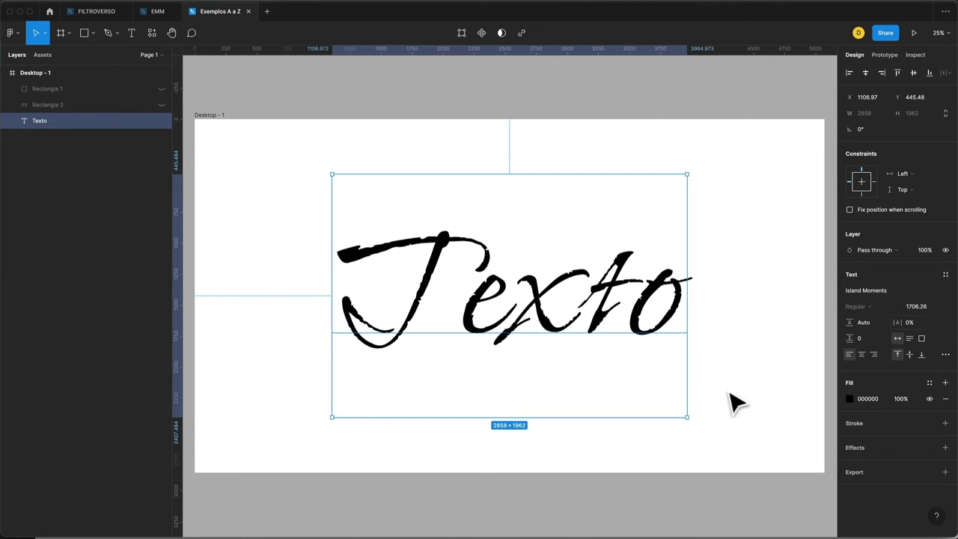
{"action": "key", "text": "super+z"}
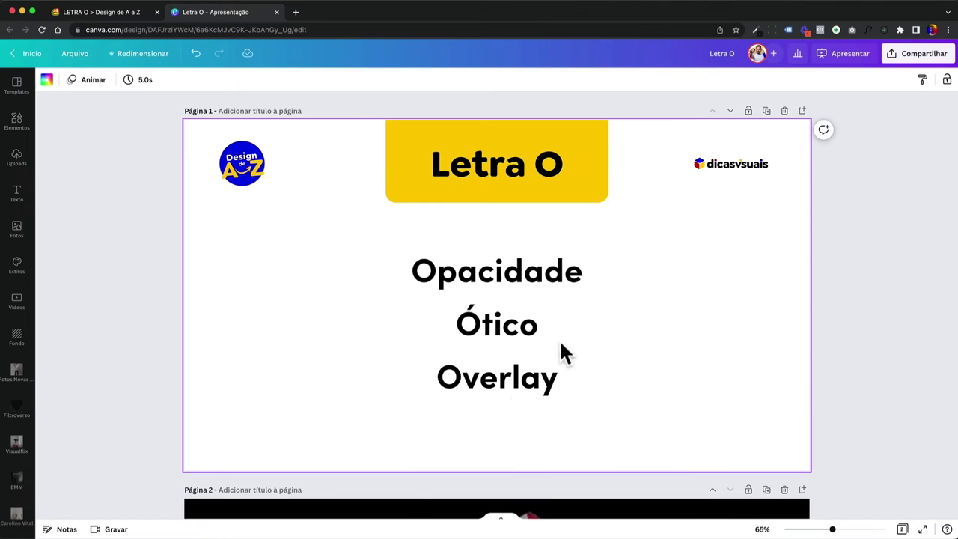
Highlight the word "Overlay" in the Canva presentation, and in the Figma example hide Texto and show Rectangle 1 and Rectangle 2
{"action": "double_click", "coordinate": [526, 386]}
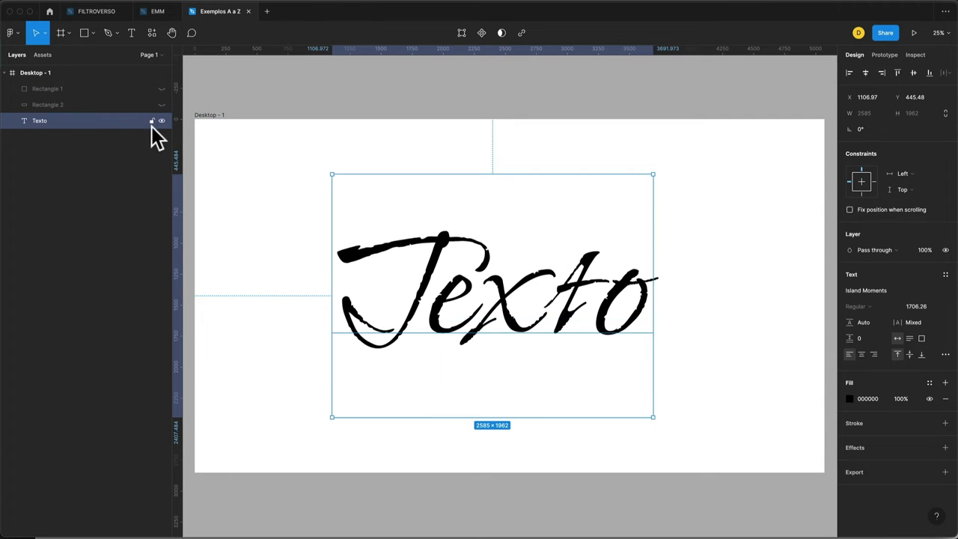
{"action": "left_click", "coordinate": [162, 120]}
{"action": "left_click", "coordinate": [162, 105]}
{"action": "left_click", "coordinate": [161, 89]}
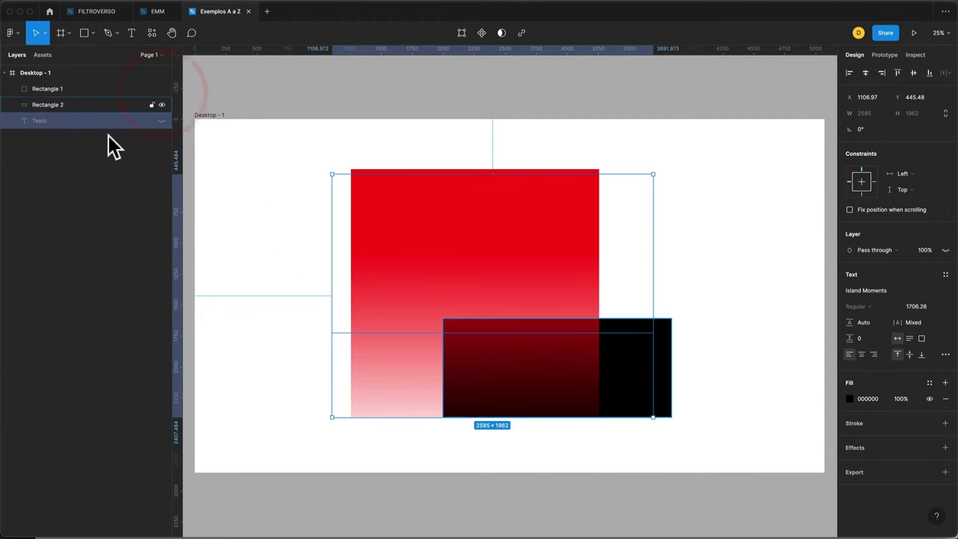
{"action": "left_click", "coordinate": [301, 259]}
Move the red rectangle to about X 1597, Y 586 and the black one to about X 2020, Y 1327, leaving Rectangle 2 selected
{"action": "left_click_drag", "start_coordinate": [512, 309], "coordinate": [558, 332]}
{"action": "left_click_drag", "start_coordinate": [651, 357], "coordinate": [668, 323]}
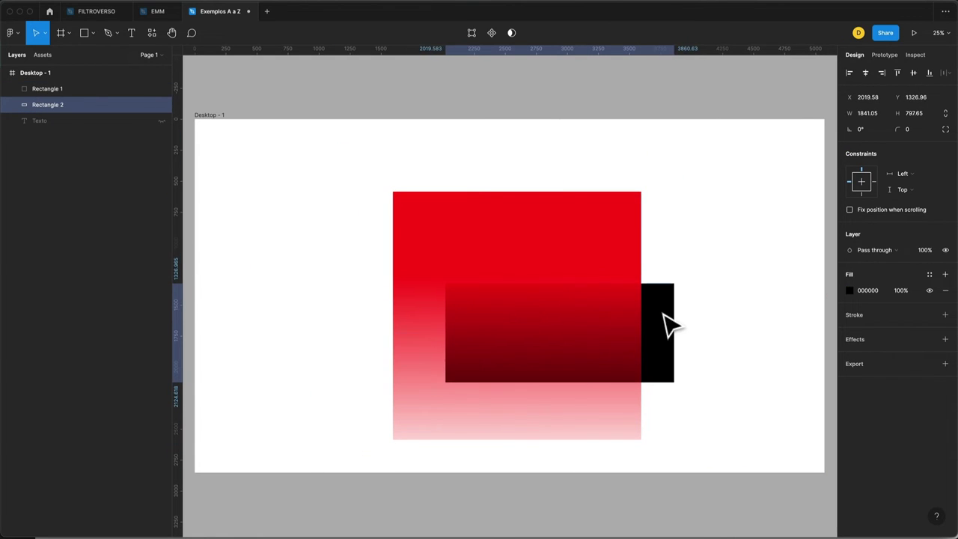
{"action": "left_click", "coordinate": [423, 295]}
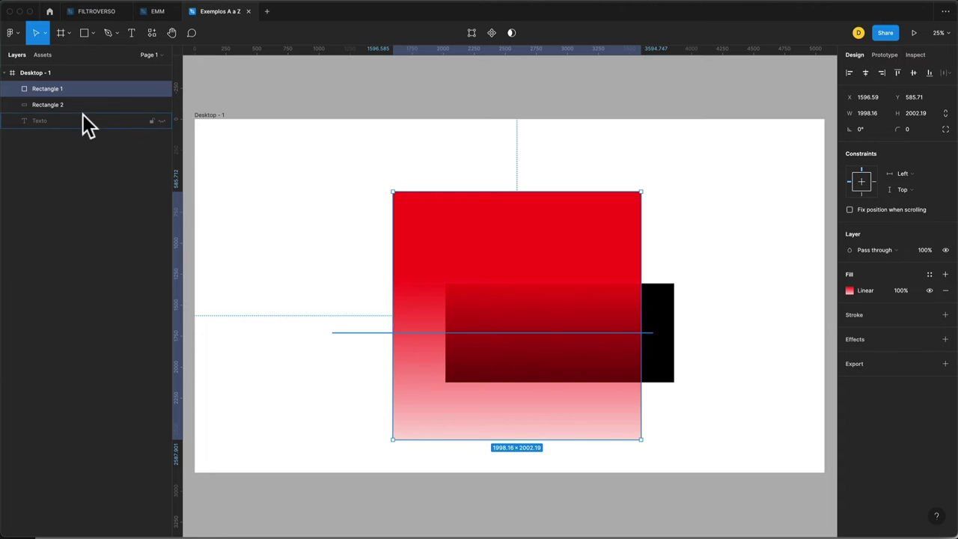
{"action": "left_click", "coordinate": [111, 101]}
{"action": "left_click", "coordinate": [110, 92]}
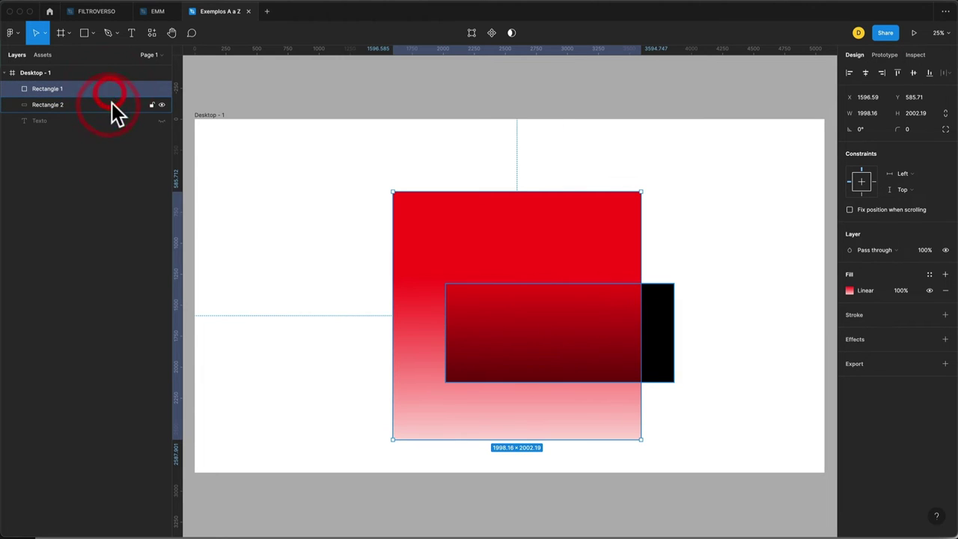
{"action": "left_click", "coordinate": [62, 107]}
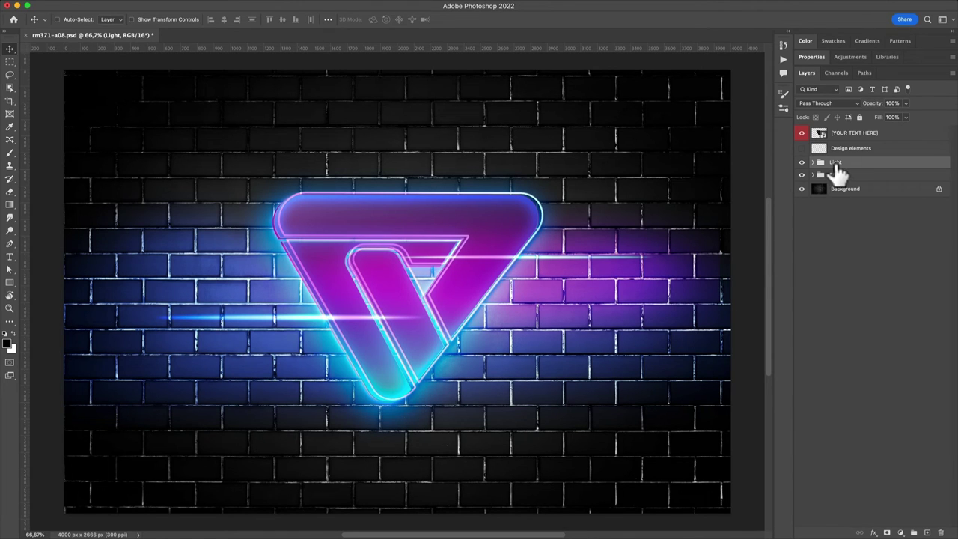
Switch to rm371-a08.psd in Photoshop, compare the artwork with and without the Light group, and check the blend modes of the layers inside it
{"action": "left_click", "coordinate": [802, 162]}
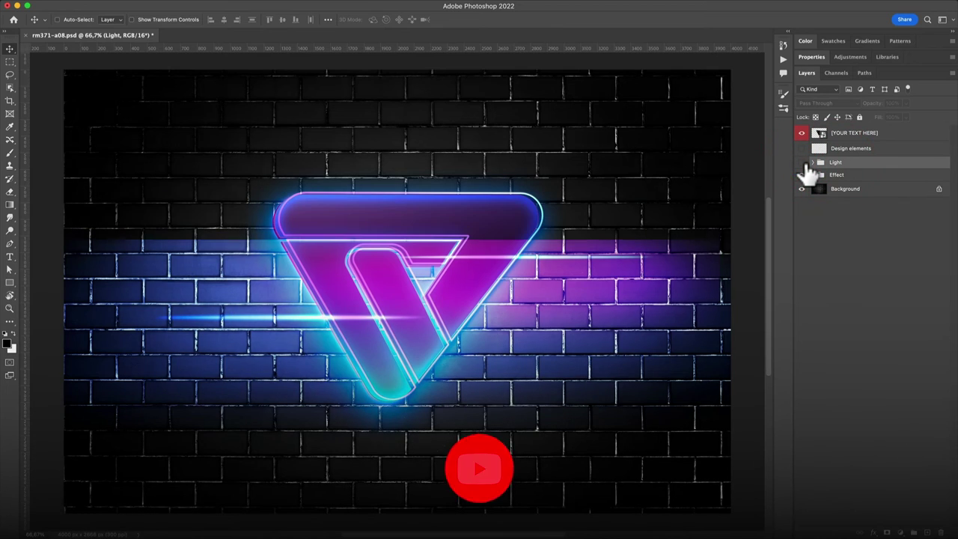
{"action": "left_click", "coordinate": [802, 162]}
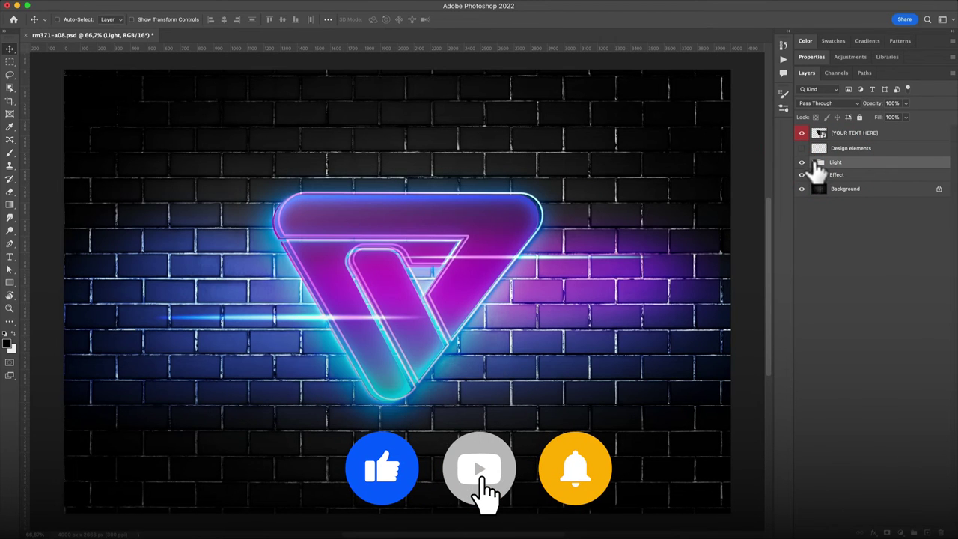
{"action": "left_click", "coordinate": [814, 162]}
{"action": "left_click", "coordinate": [856, 192]}
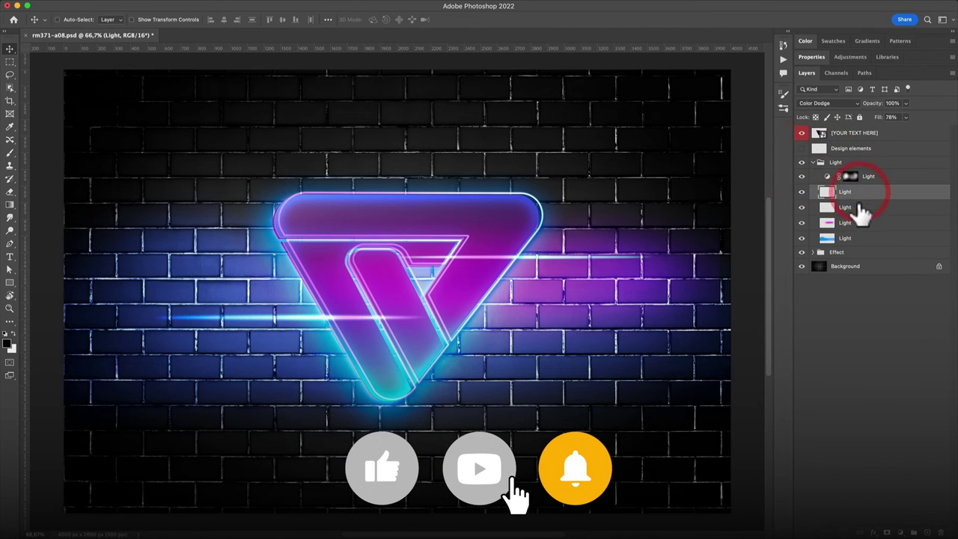
{"action": "left_click", "coordinate": [843, 207]}
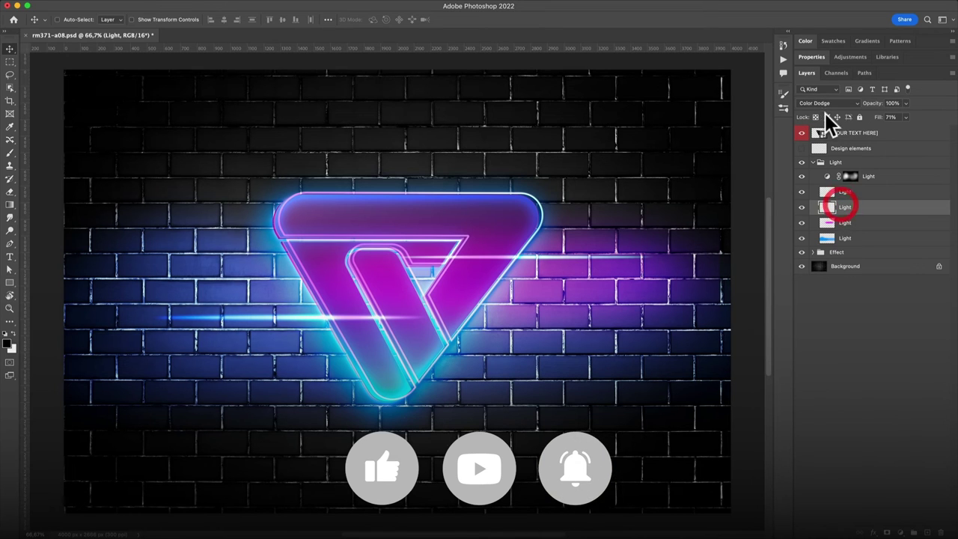
{"action": "left_click", "coordinate": [845, 222]}
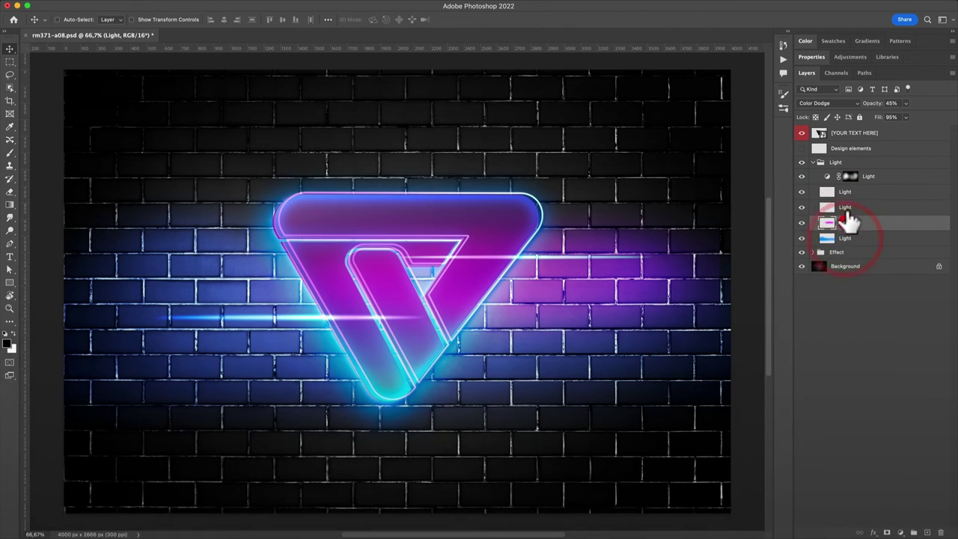
{"action": "left_click", "coordinate": [845, 193]}
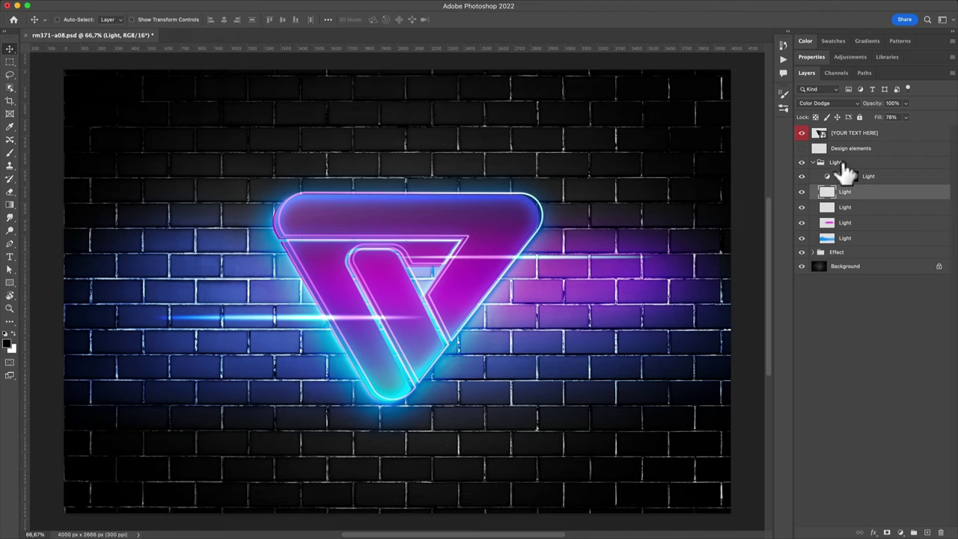
Set the Light group's blend mode to Overlay, and hide and show the group again to compare the effect
{"action": "left_click", "coordinate": [841, 162]}
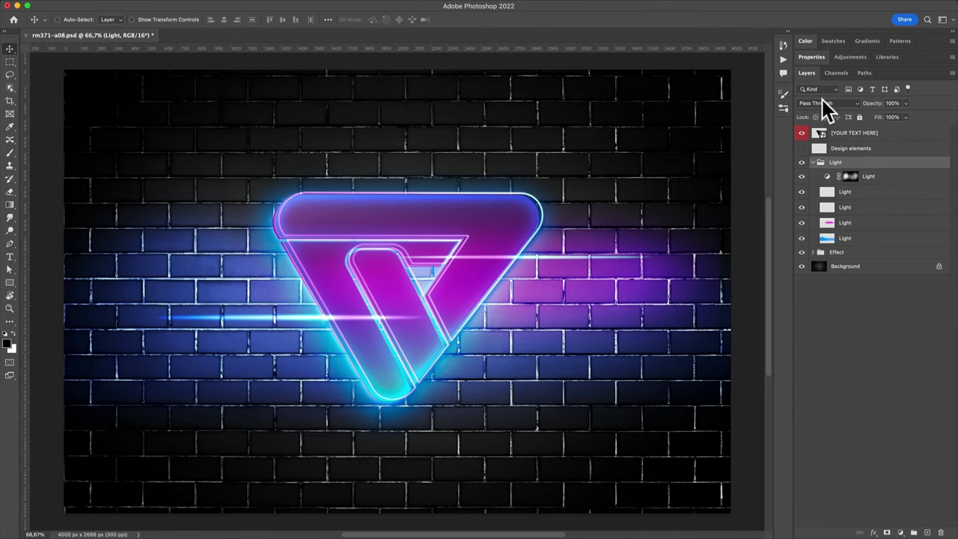
{"action": "left_click", "coordinate": [826, 105]}
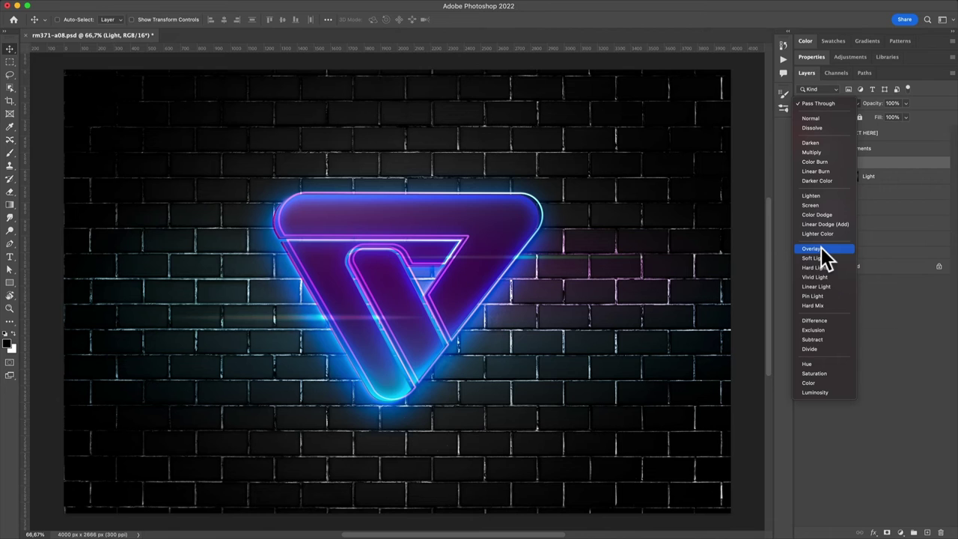
{"action": "left_click", "coordinate": [821, 248]}
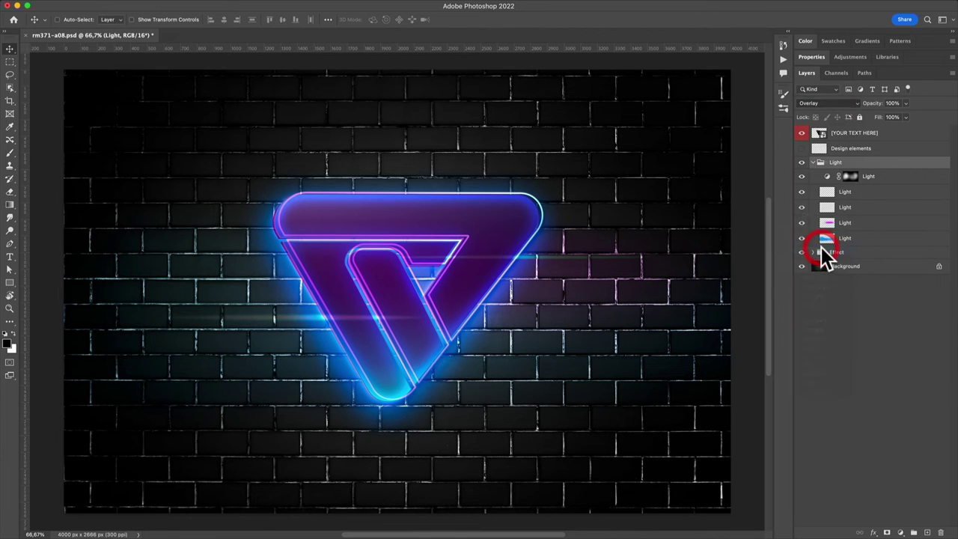
{"action": "left_click", "coordinate": [801, 163]}
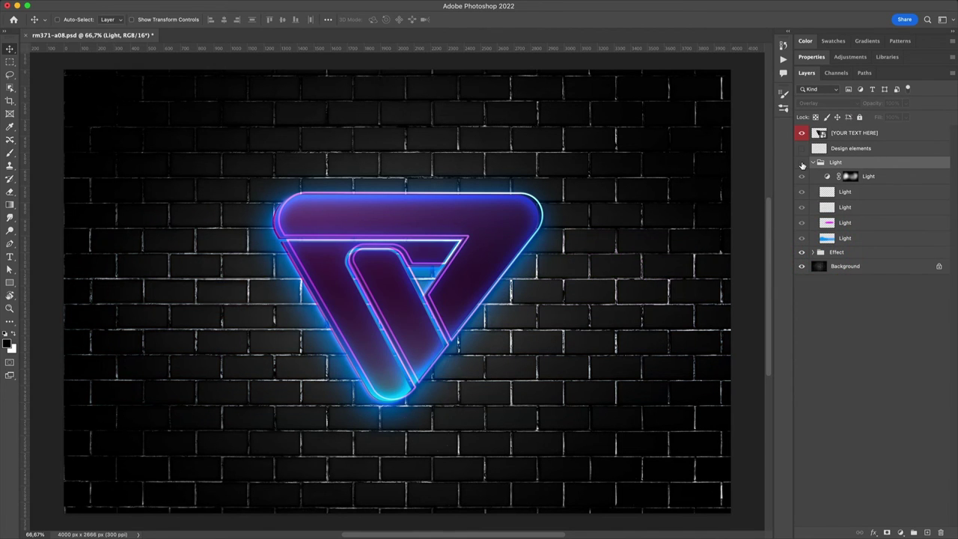
{"action": "left_click", "coordinate": [802, 163]}
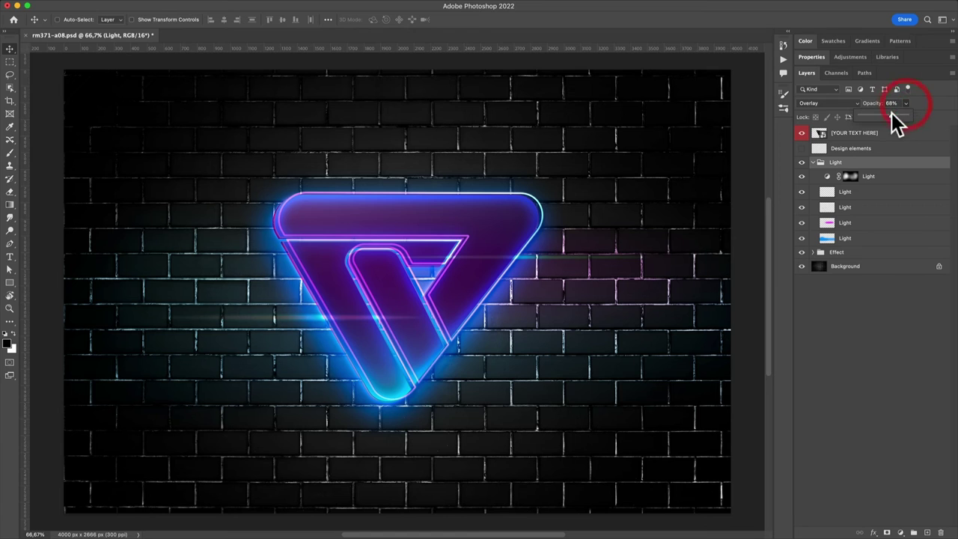
Try a lower opacity on the Light group, restore it to 100% and keep Overlay as its blend mode
{"action": "mouse_move", "coordinate": [880, 112]}
{"action": "left_mouse_down"}
{"action": "mouse_move", "coordinate": [872, 126]}
{"action": "mouse_move", "coordinate": [926, 114]}
{"action": "left_mouse_up"}
{"action": "left_click", "coordinate": [831, 104]}
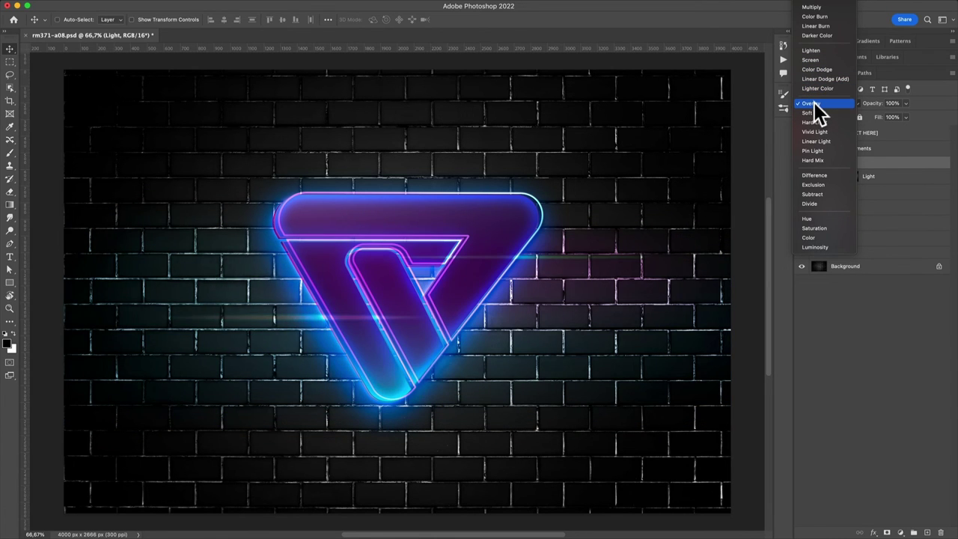
{"action": "left_click", "coordinate": [814, 103]}
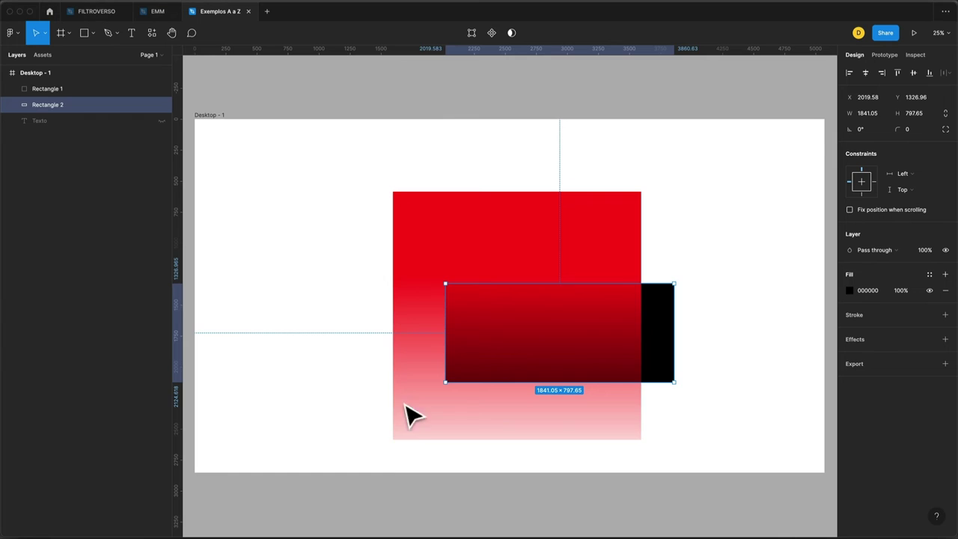
Switch back to the Exemplos A a Z file in Figma and set the red gradient rectangle's blend mode to Overlay
{"action": "left_click", "coordinate": [469, 274]}
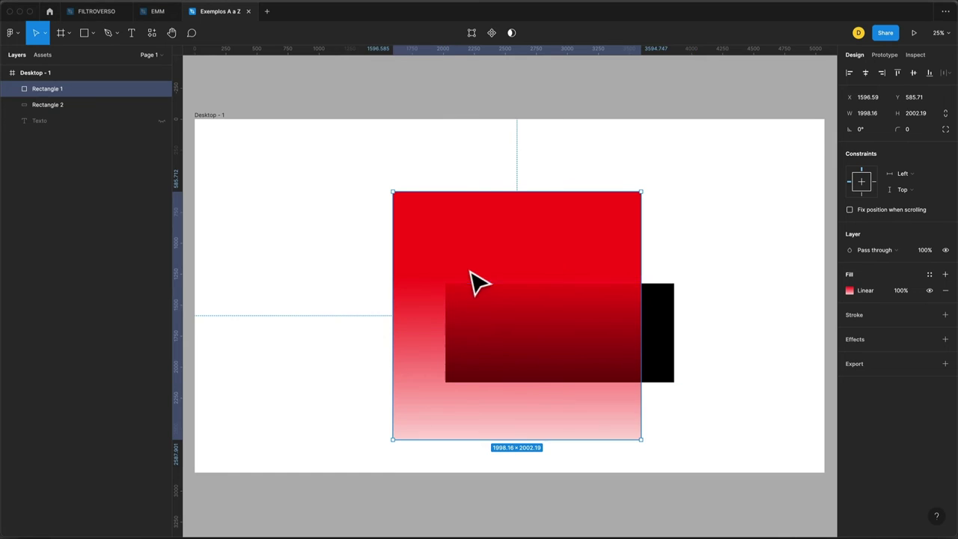
{"action": "left_click", "coordinate": [860, 250]}
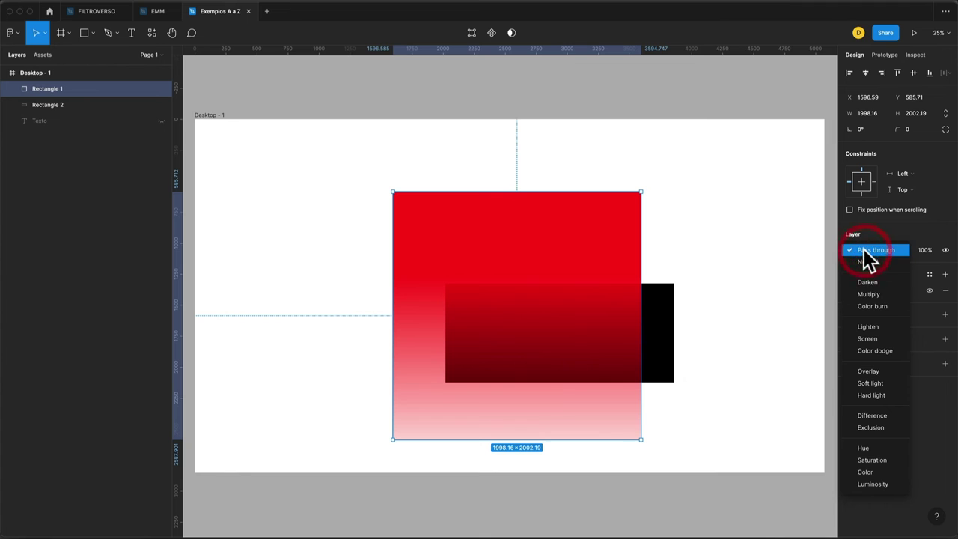
{"action": "left_click", "coordinate": [871, 370]}
Change the black rectangle's fill to the orange-brown BB7625
{"action": "left_click_drag", "start_coordinate": [567, 281], "coordinate": [666, 318]}
{"action": "left_click", "coordinate": [666, 318]}
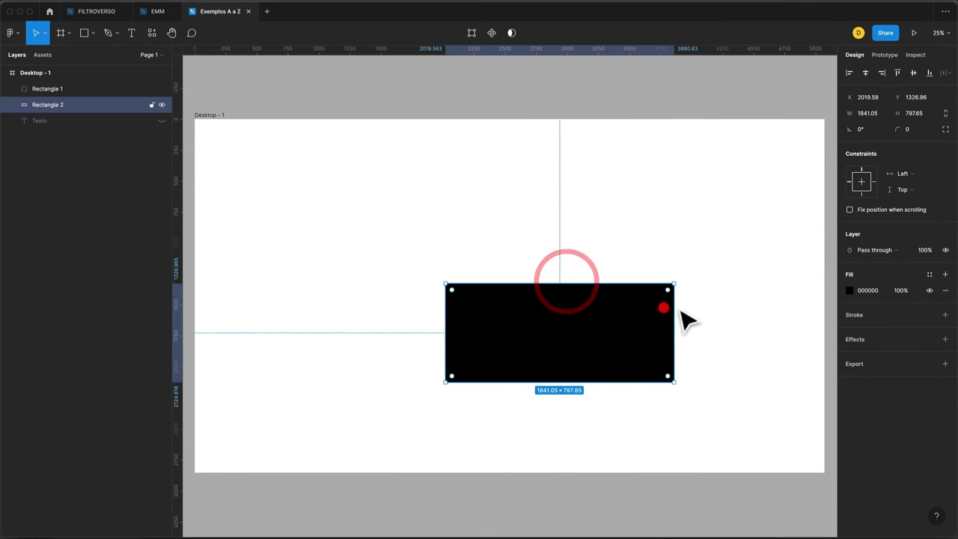
{"action": "left_click", "coordinate": [849, 291]}
{"action": "left_click_drag", "start_coordinate": [761, 392], "coordinate": [814, 321]}
{"action": "left_click", "coordinate": [756, 418]}
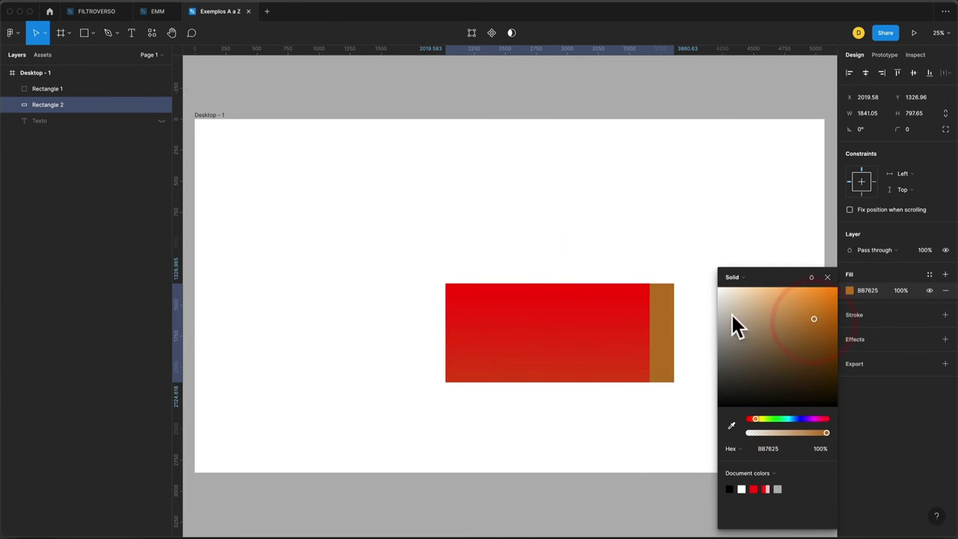
Resize the red gradient rectangle to about 1350 × 927 and centre it over the brown rectangle at about X 2265, Y 1263
{"action": "left_click", "coordinate": [566, 359]}
{"action": "left_click_drag", "start_coordinate": [566, 359], "coordinate": [613, 342]}
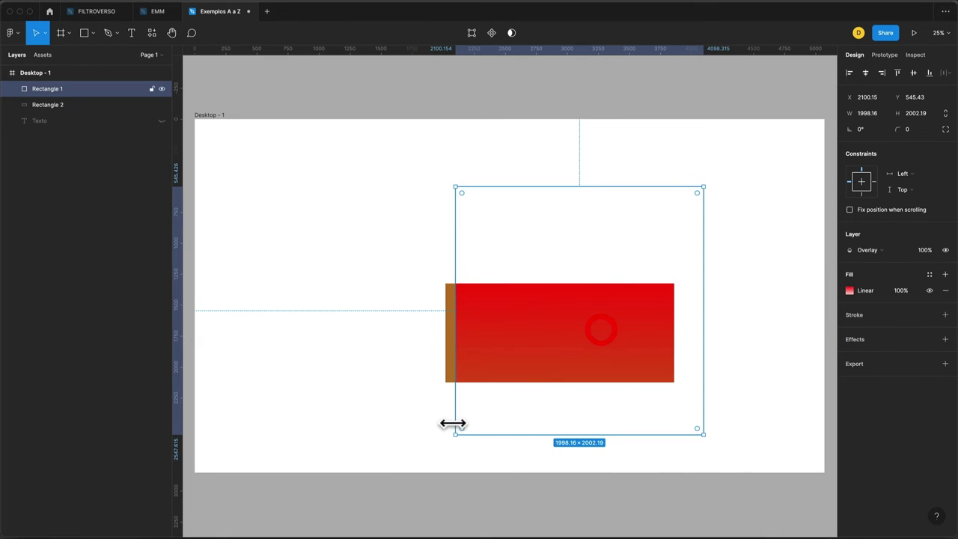
{"action": "left_click_drag", "start_coordinate": [454, 433], "coordinate": [526, 388]}
{"action": "left_click_drag", "start_coordinate": [641, 427], "coordinate": [616, 380]}
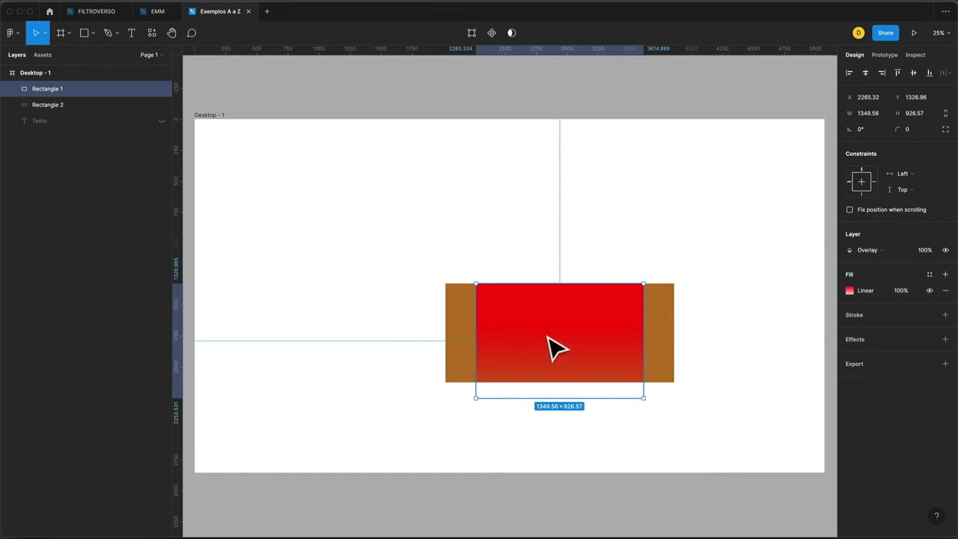
{"action": "left_click_drag", "start_coordinate": [553, 346], "coordinate": [552, 338]}
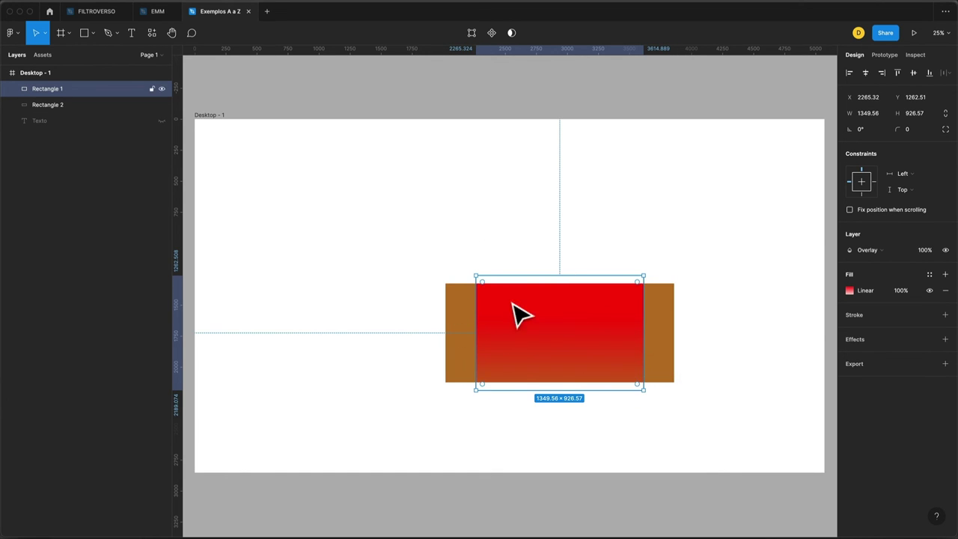
Open the blend mode options of the red gradient rectangle
{"action": "left_click", "coordinate": [879, 245]}
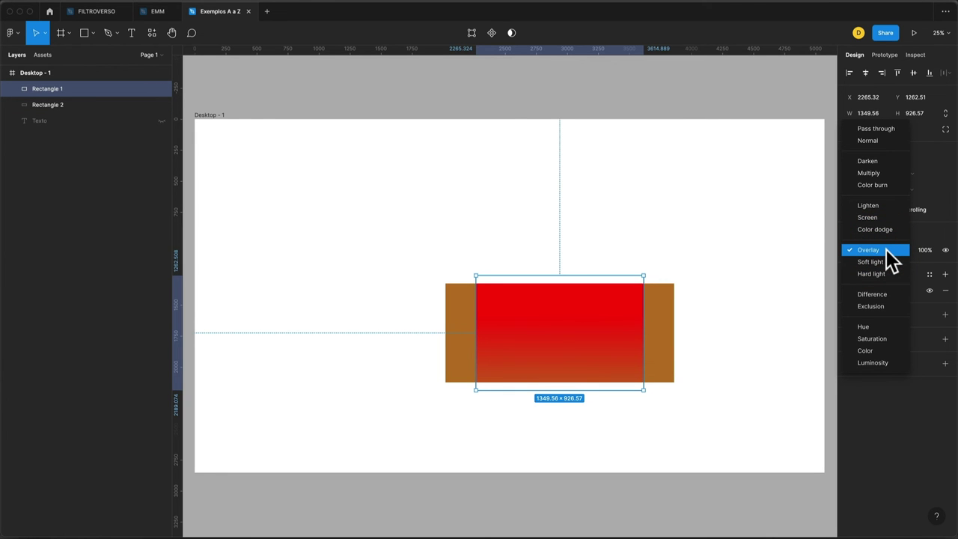